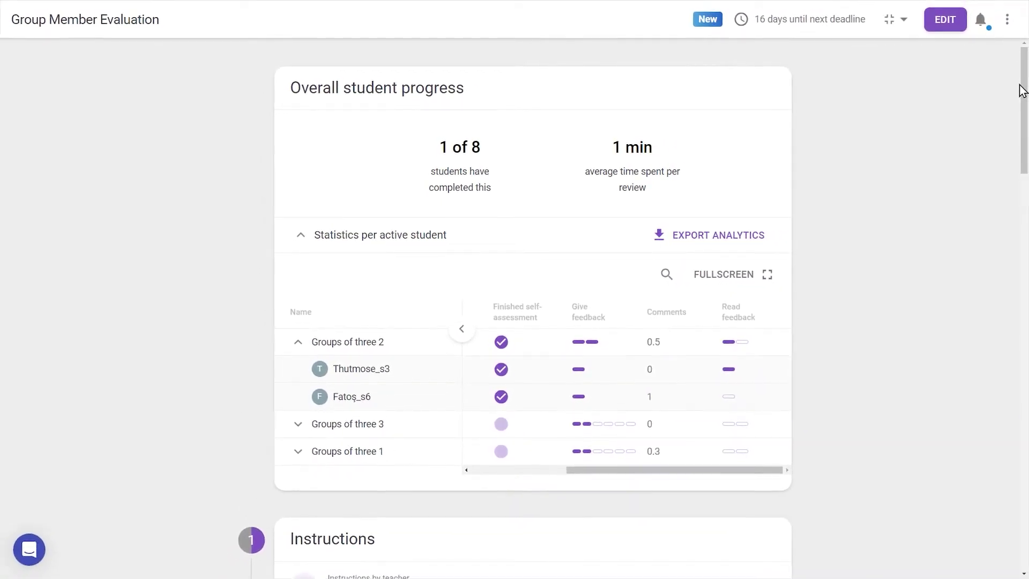
- Expand the per-student statistics and list the members of Groups of three 2, then browse the table
drag(1022, 91, 1018, 292)
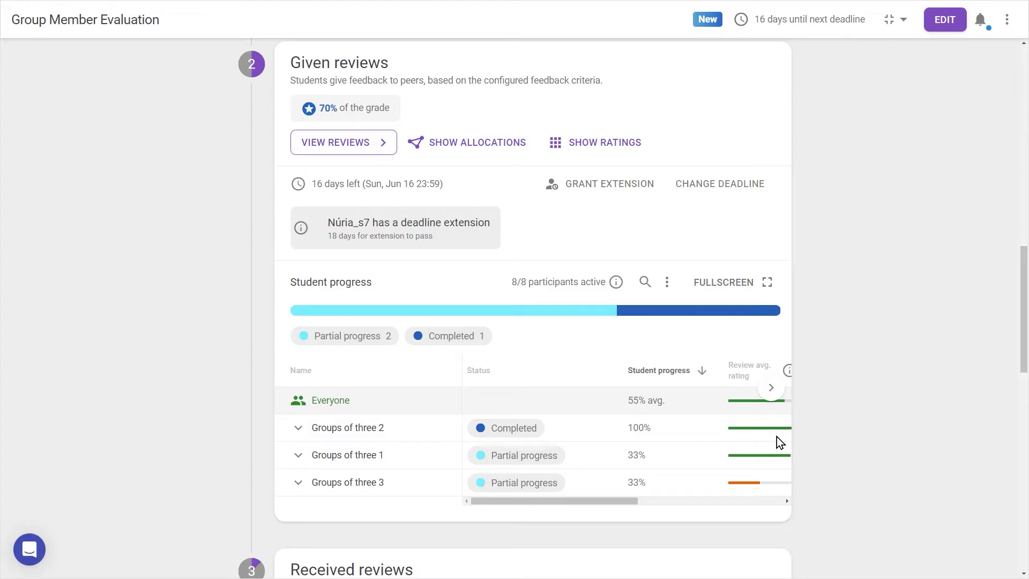
drag(1023, 300, 1017, 91)
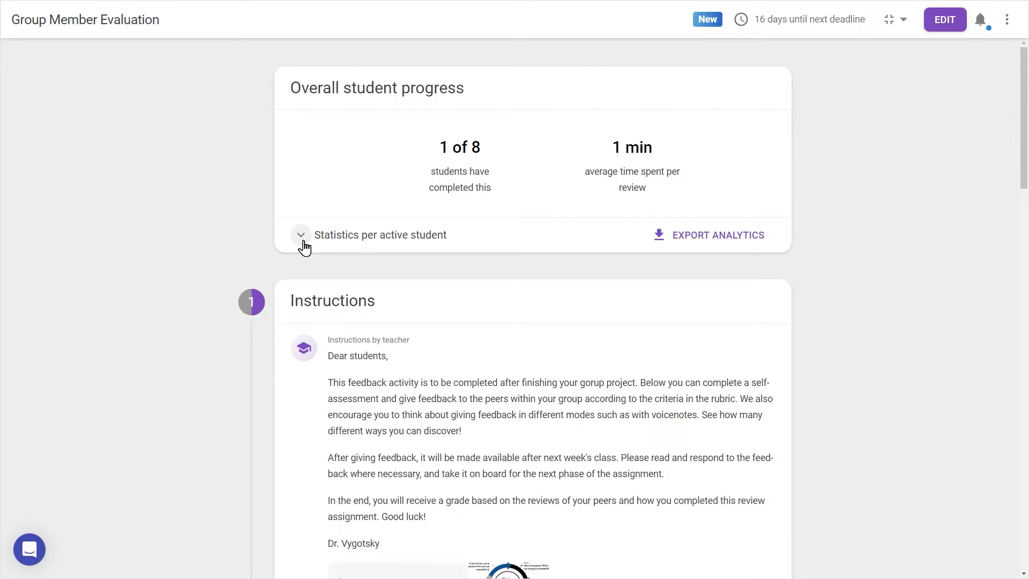
click(302, 239)
click(309, 344)
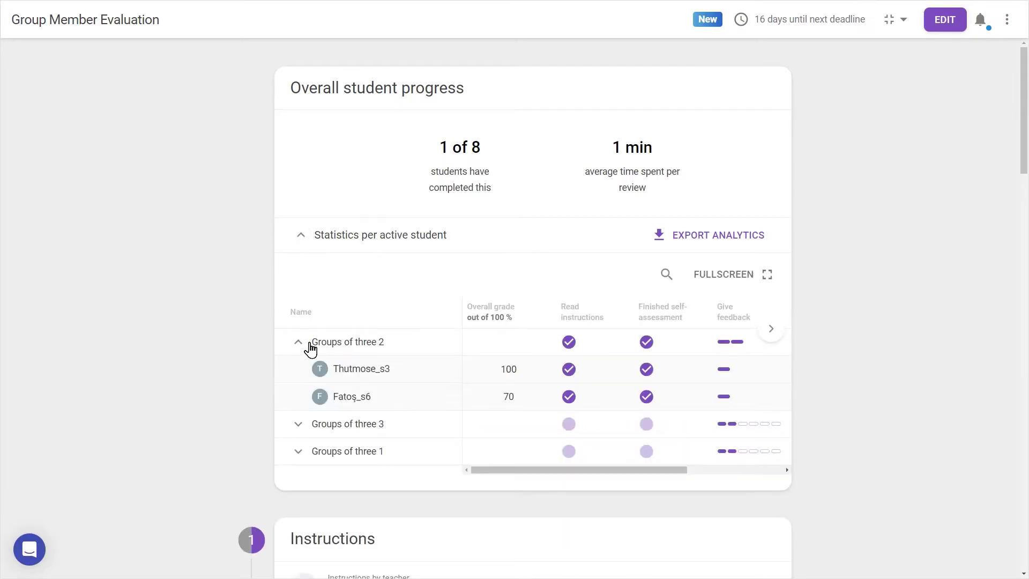
drag(520, 471, 657, 459)
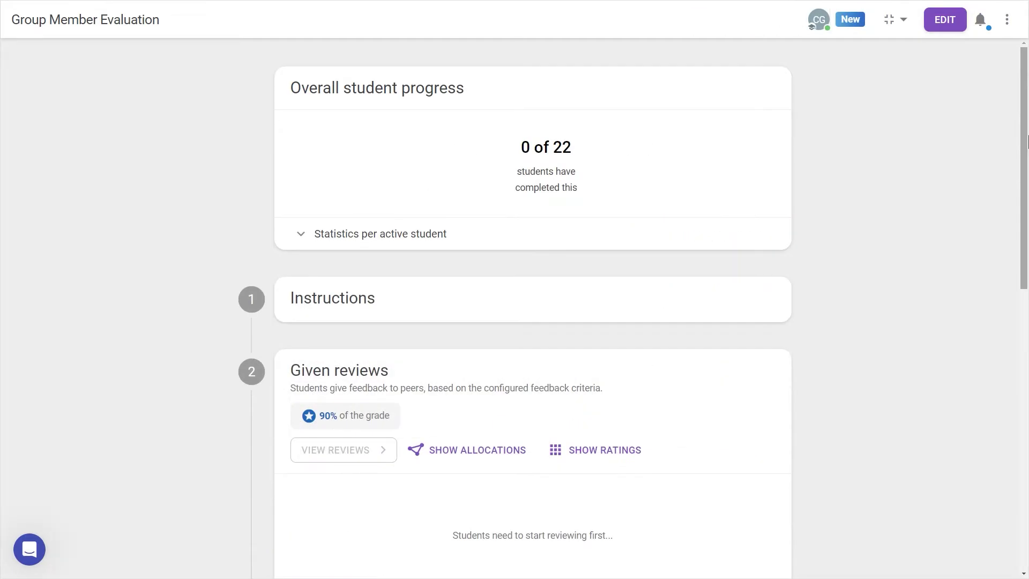
drag(1021, 140, 1020, 240)
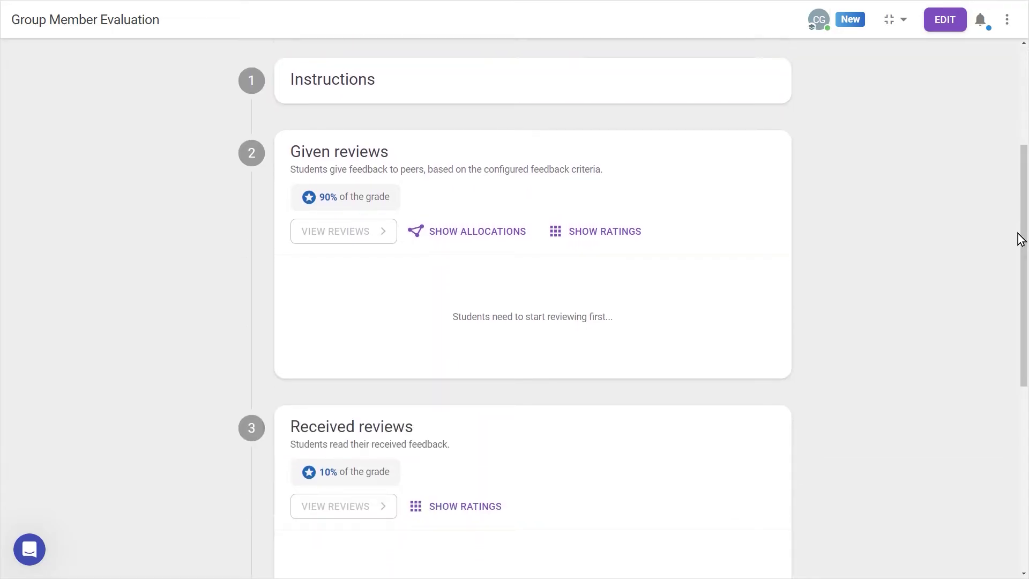
drag(1020, 240, 1020, 388)
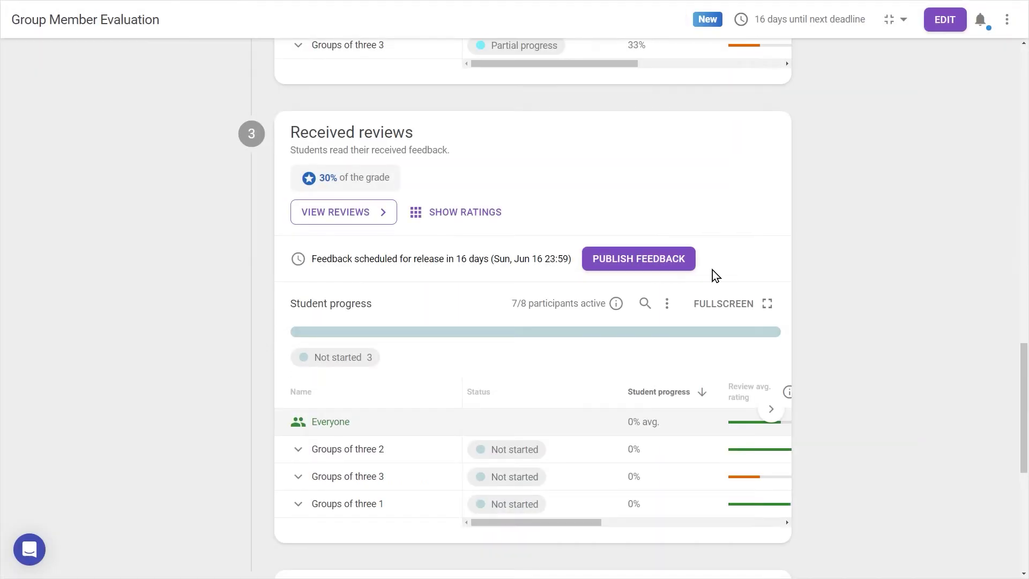
drag(571, 524, 674, 526)
scroll(956, 258, up, 8)
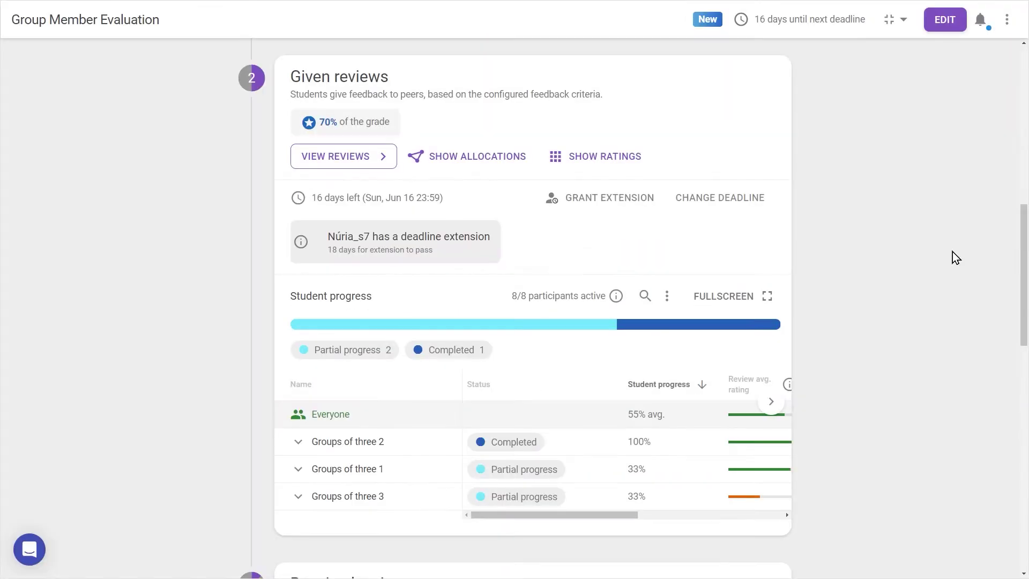
- Open a student's given reviews and expand the two comments on Contribution to Team Goals
click(378, 157)
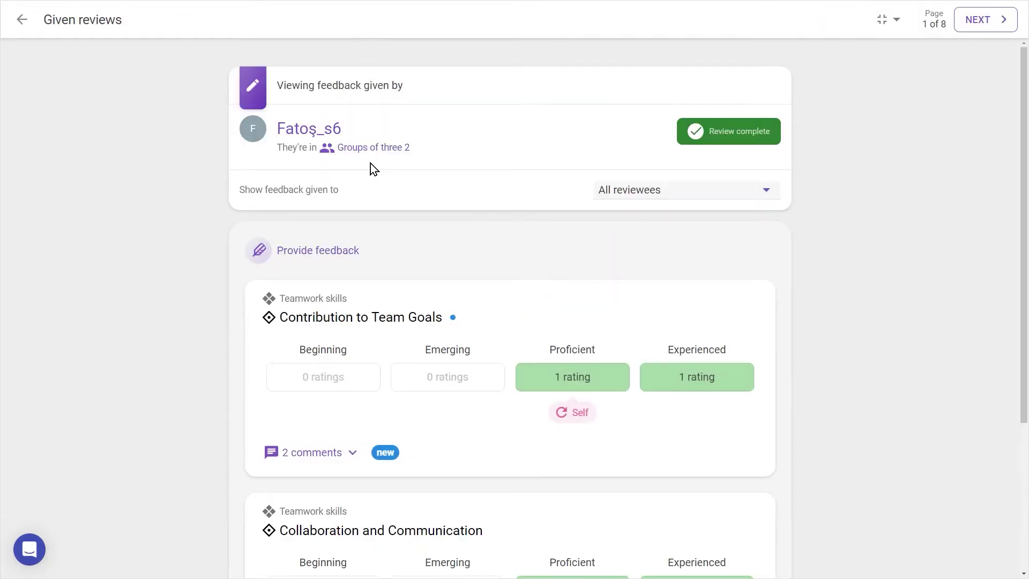
scroll(371, 163, down, 3)
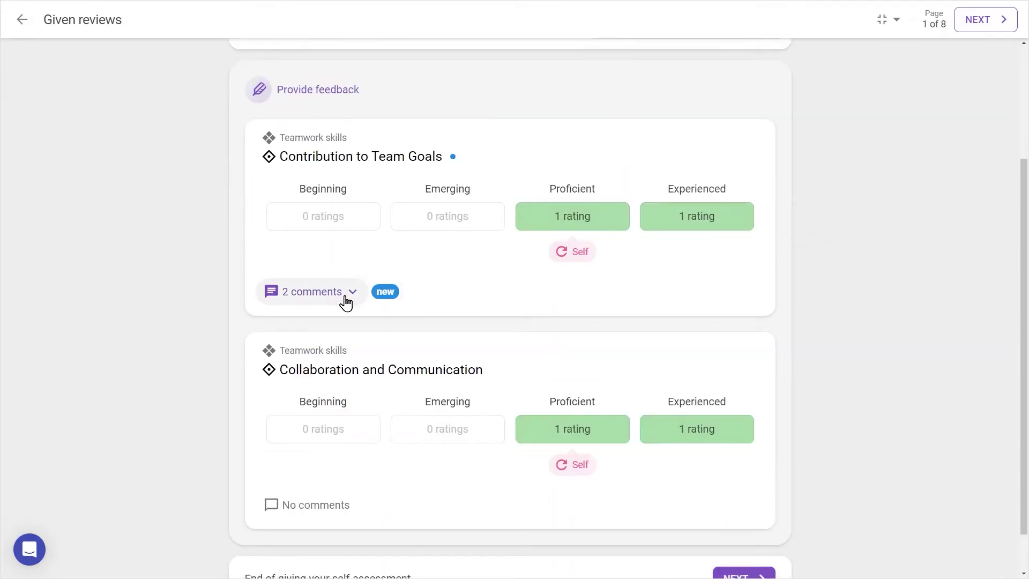
click(346, 299)
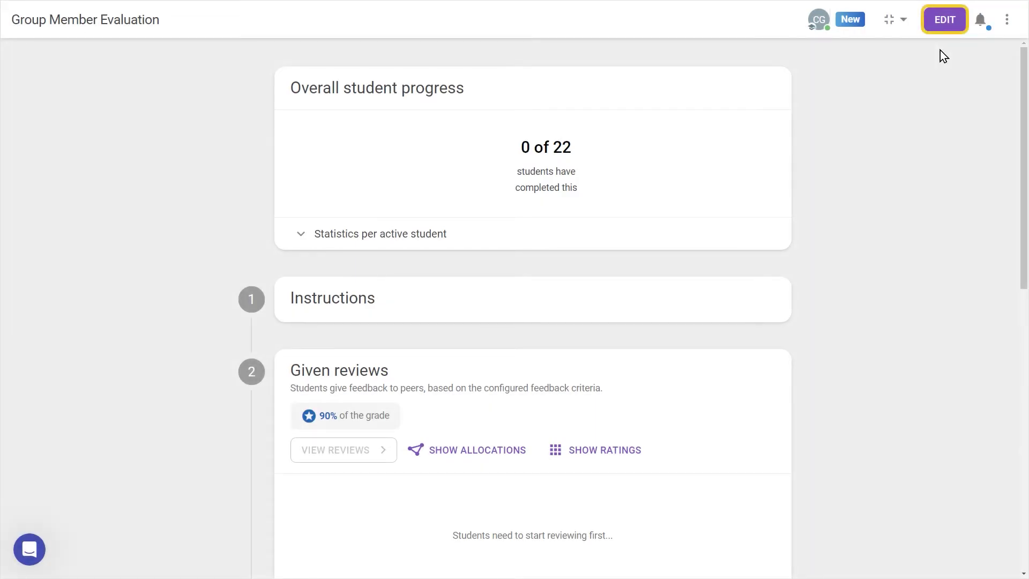
- Paste the teacher's instructions into the editor and attach the constructive-feedback diagram image
click(944, 21)
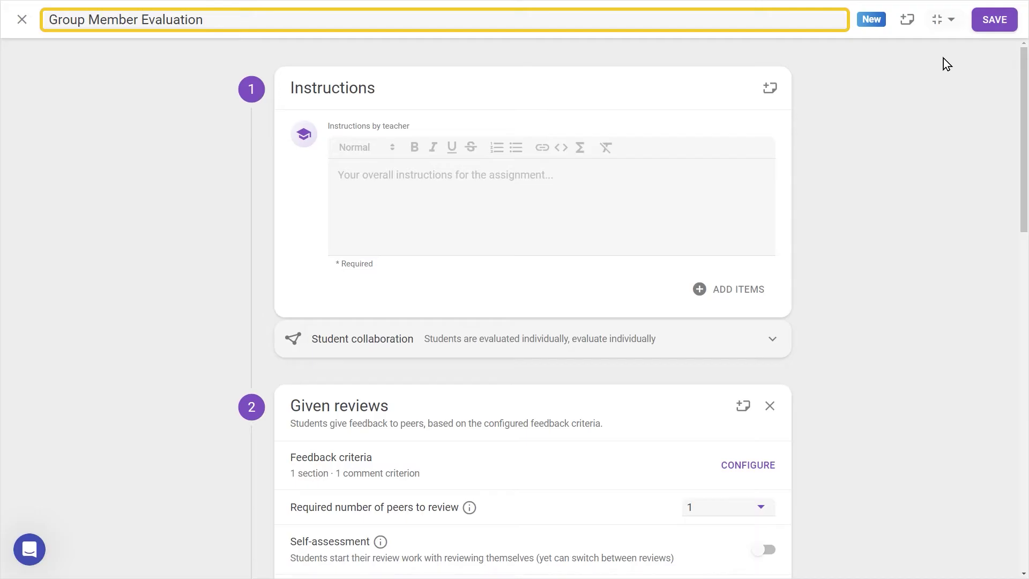
click(388, 214)
text(Dear students, This feedback activity is to be completed after finishing your gorup project. Below you can complete a self-assessment and give feedback to the peers within your group according to the criteria in the rubric. We also encourage you to think about giving feedback in different modes such as with voicenotes. See how many different ways you can discover!  After giving feedback, it will be made available after next week's class. Please read and respond to the feedback where necessary, and take it on board for the next phase of the assignment.  In the end, you will receive a grade based on the reviews of your peers and how you completed this review assignment. Good luck!  Dr. Vygotsky)
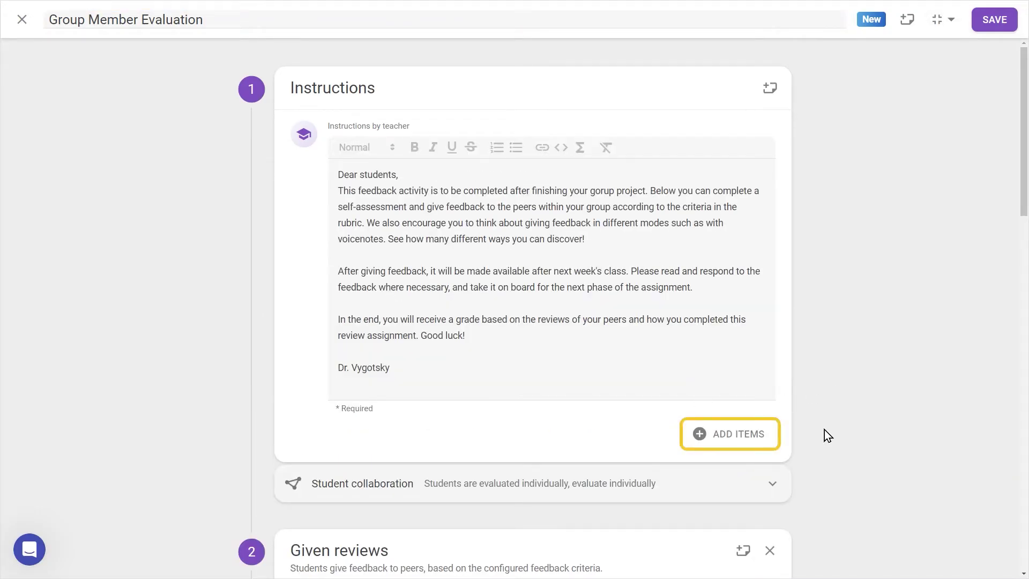
click(726, 435)
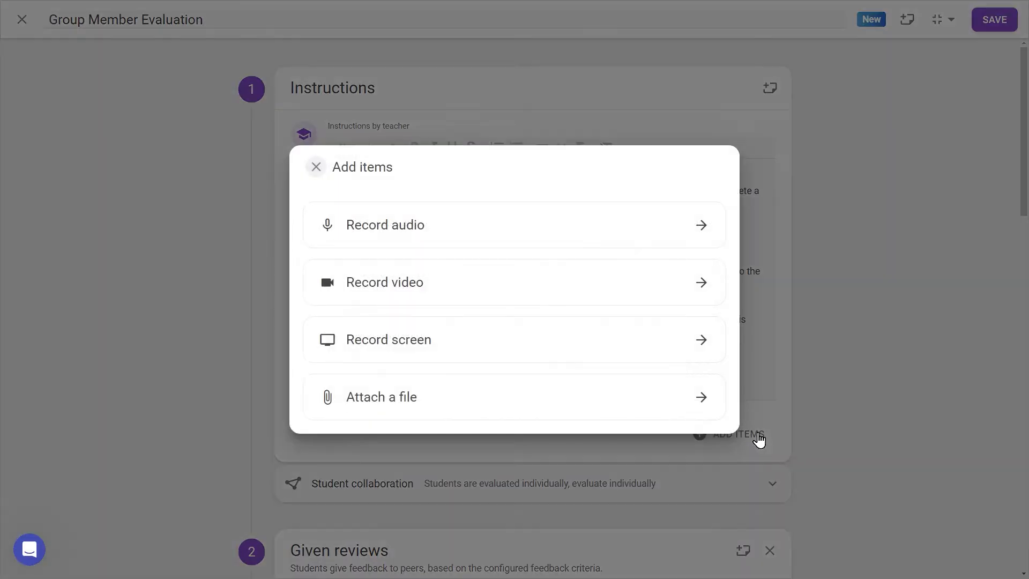
click(685, 397)
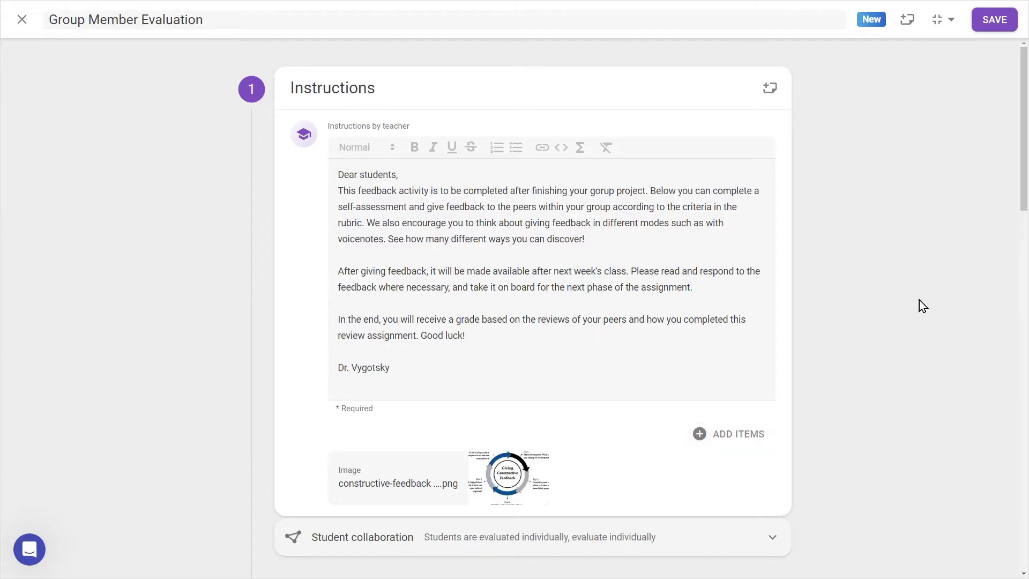
- Change student collaboration so students evaluate within their groups
drag(1022, 112, 1024, 189)
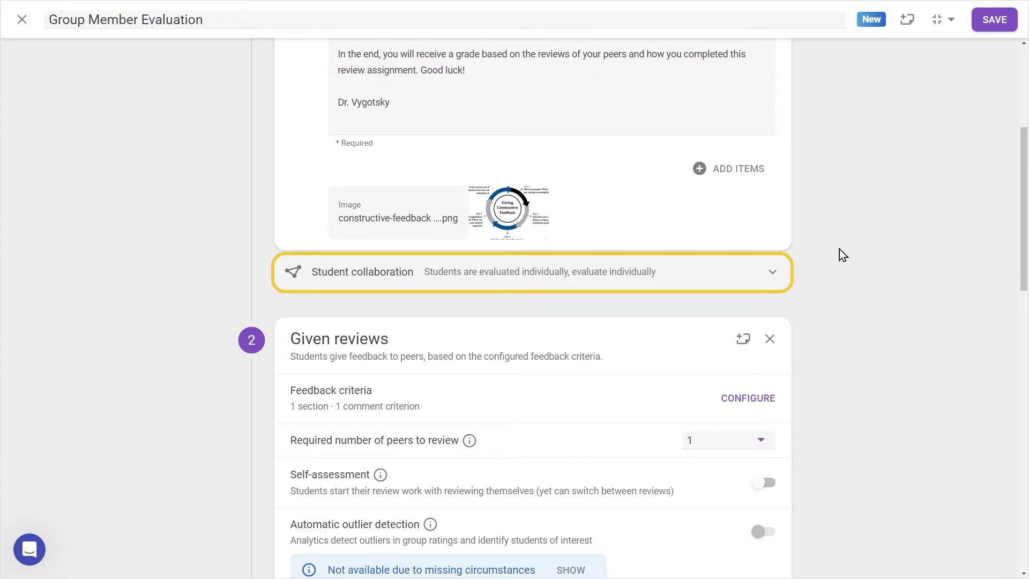
click(795, 271)
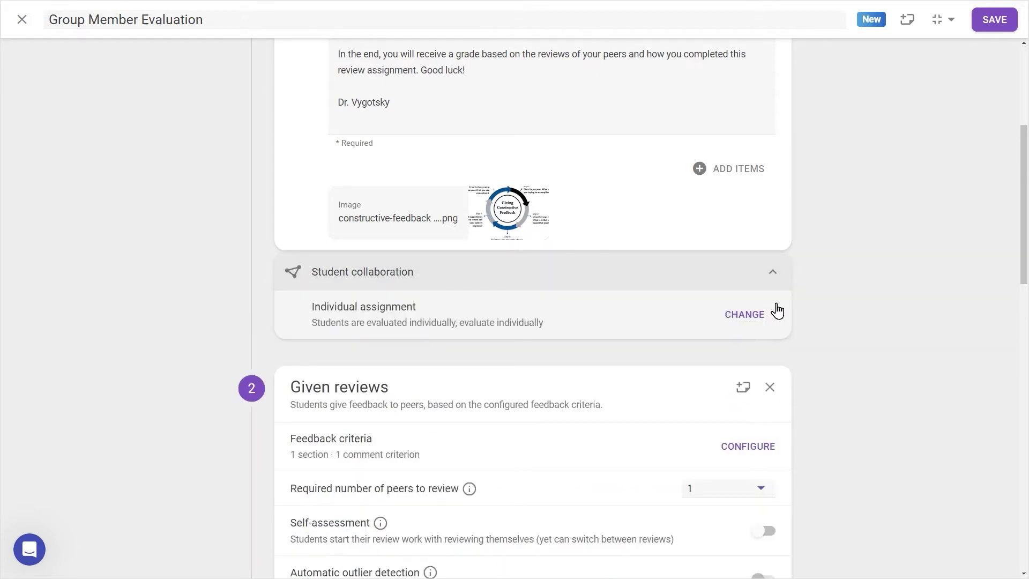
click(769, 319)
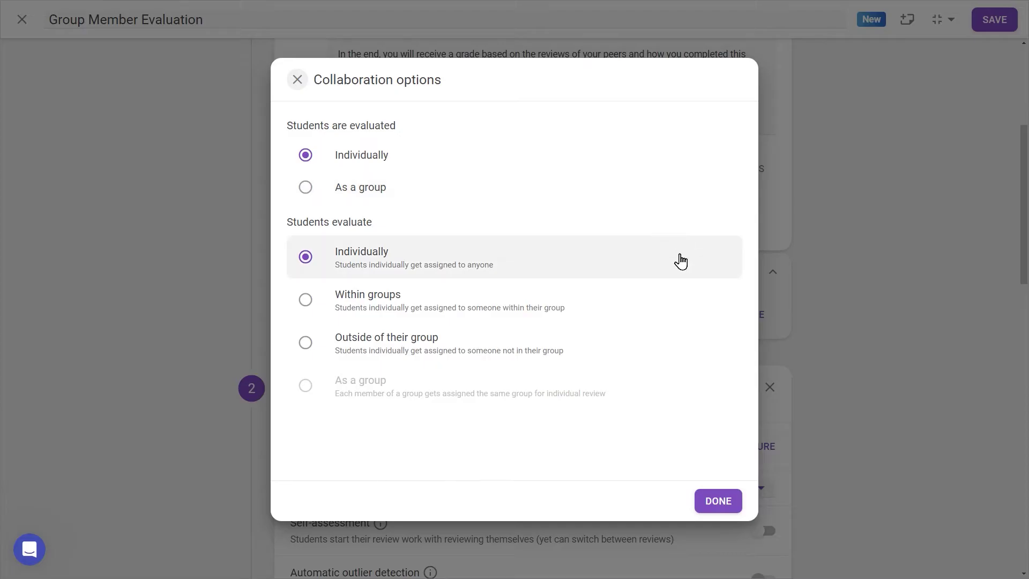
click(681, 299)
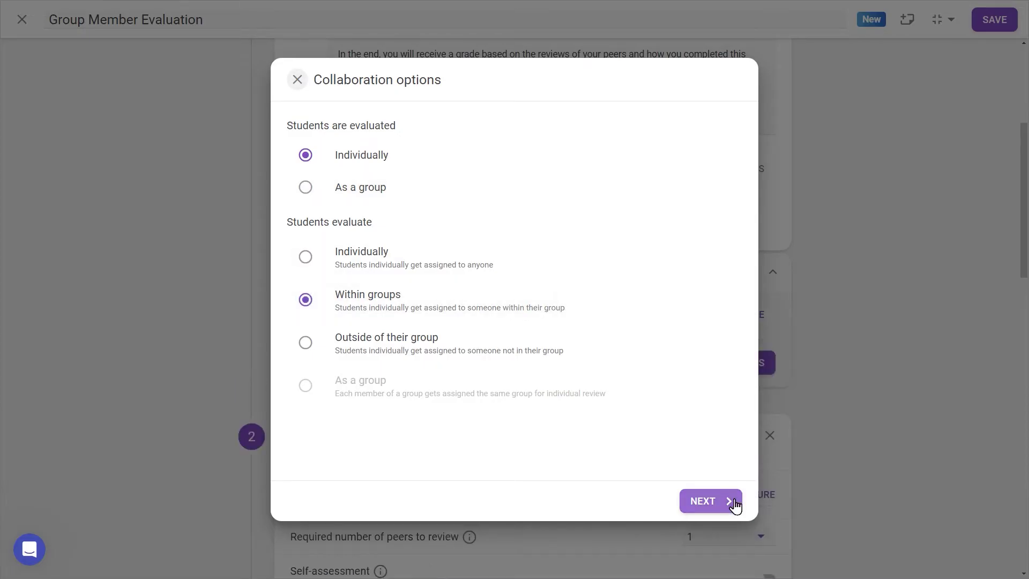
click(710, 500)
- Select Groups of three 1, 2 and 3 as the participating groups
click(739, 133)
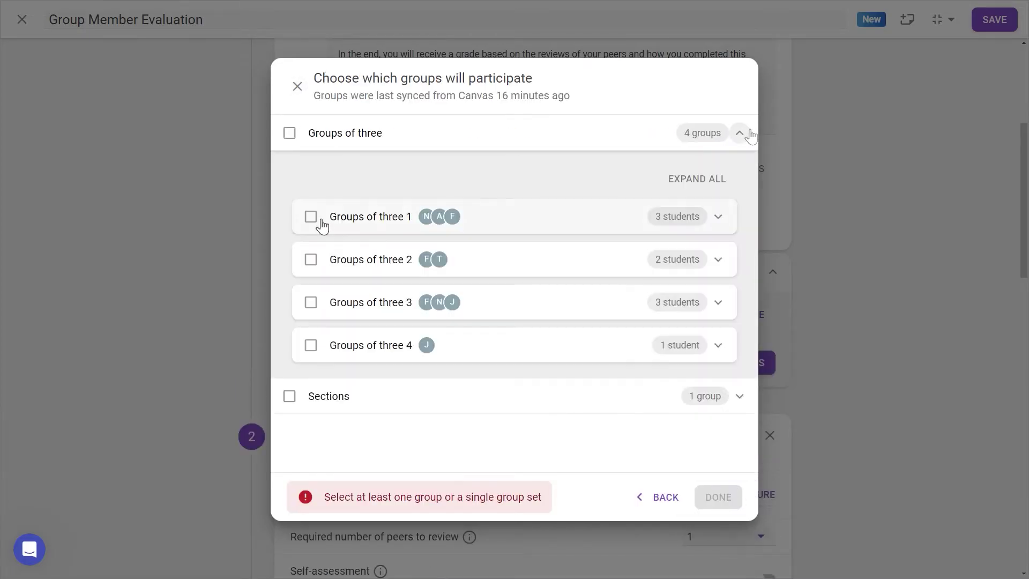
click(311, 216)
click(311, 259)
click(311, 303)
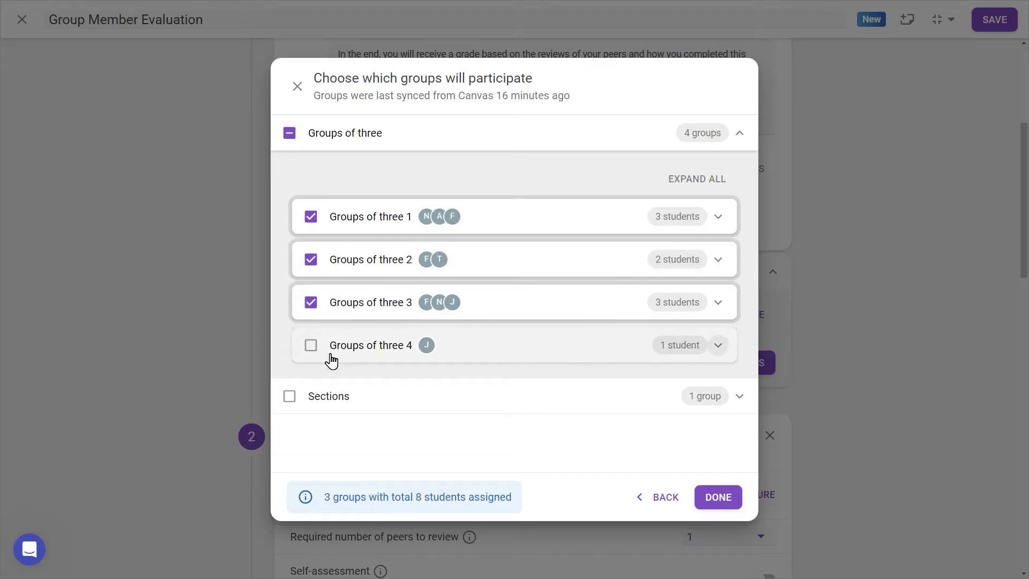
click(718, 499)
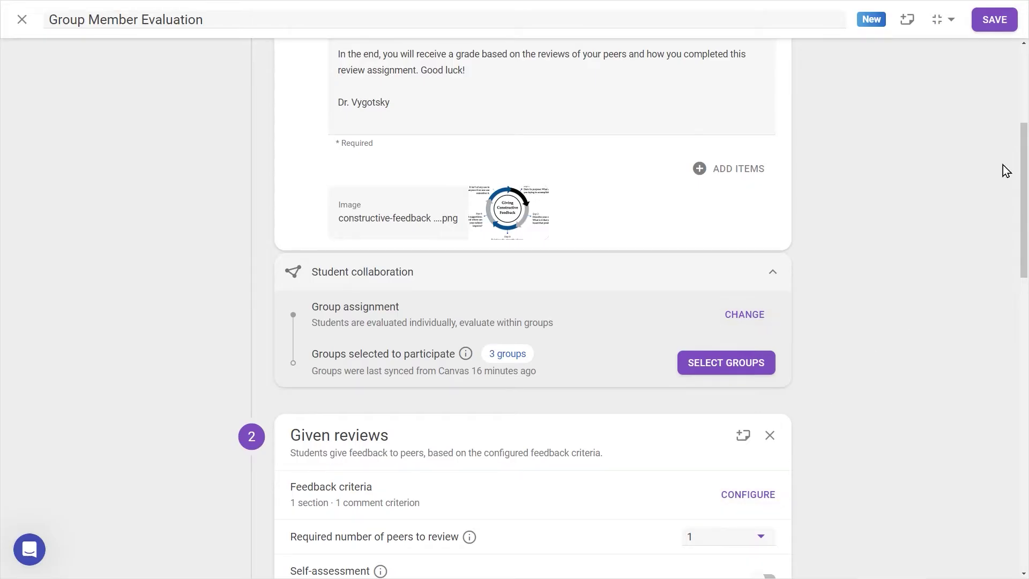
- Load the institutional Teamwork skills rubric as the feedback criteria
drag(1023, 152, 1025, 248)
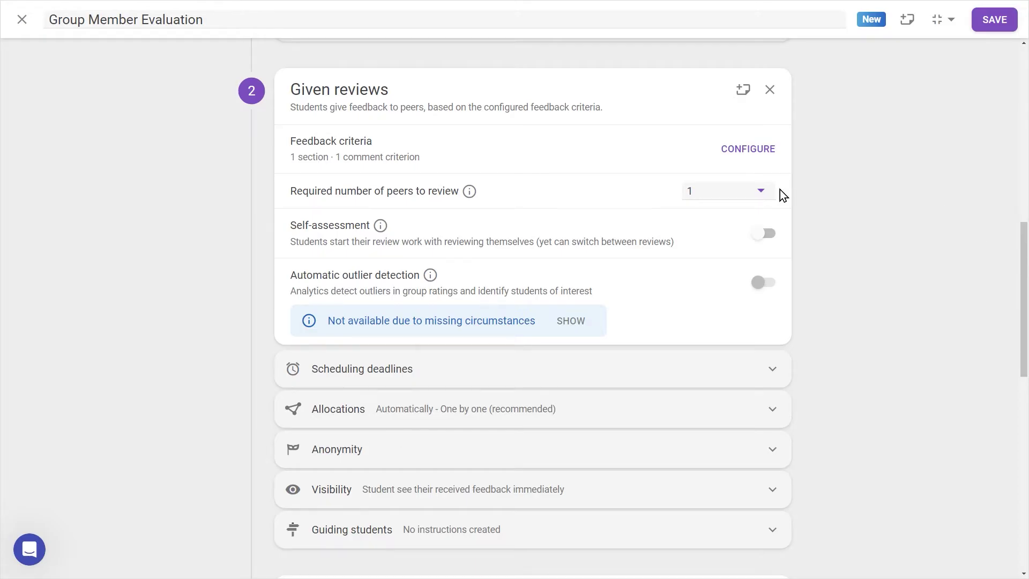
click(753, 150)
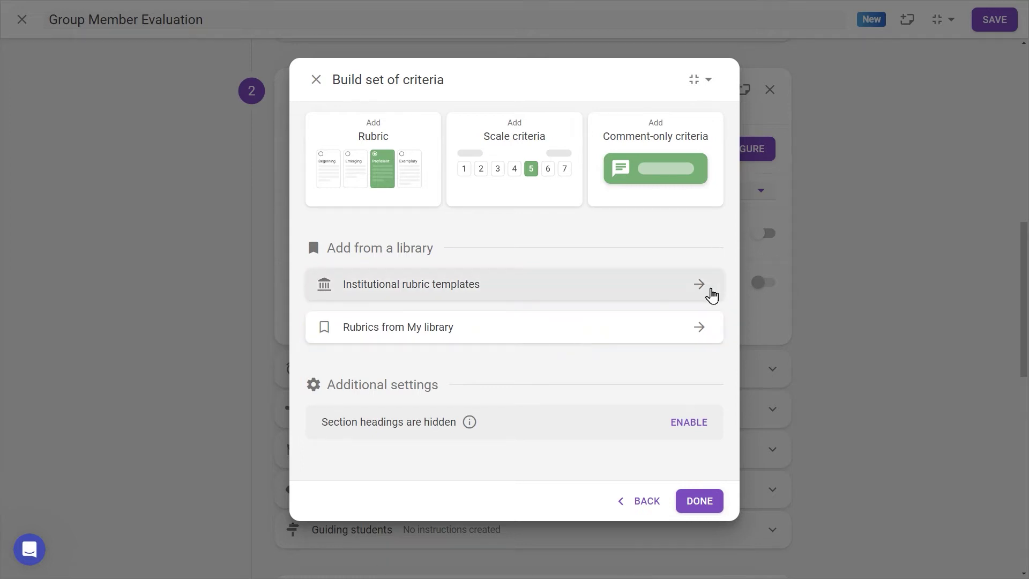
click(706, 290)
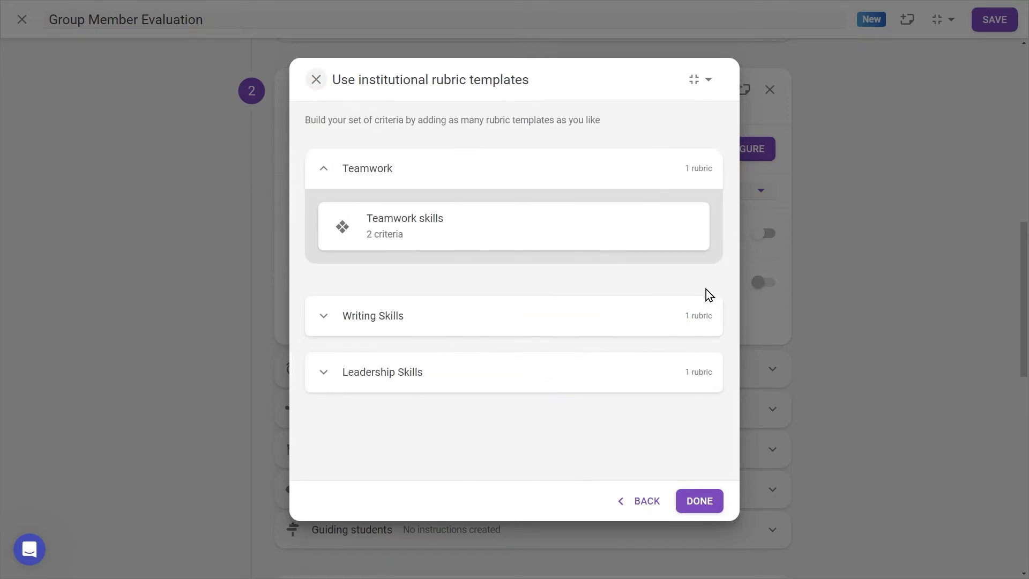
click(661, 217)
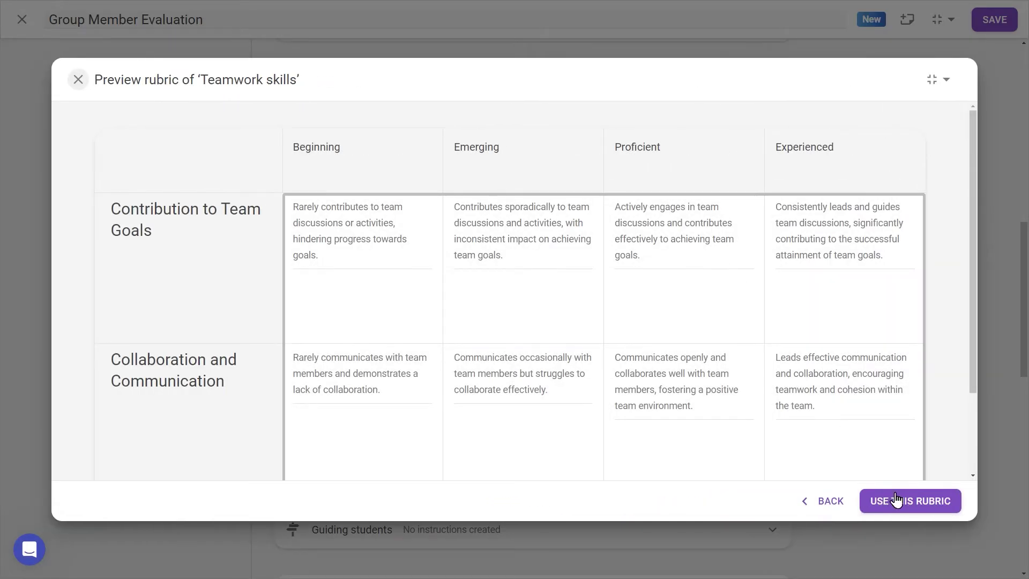
click(906, 508)
- Keep rating and comments enabled for Contribution to Team Goals and confirm the rubric
click(301, 269)
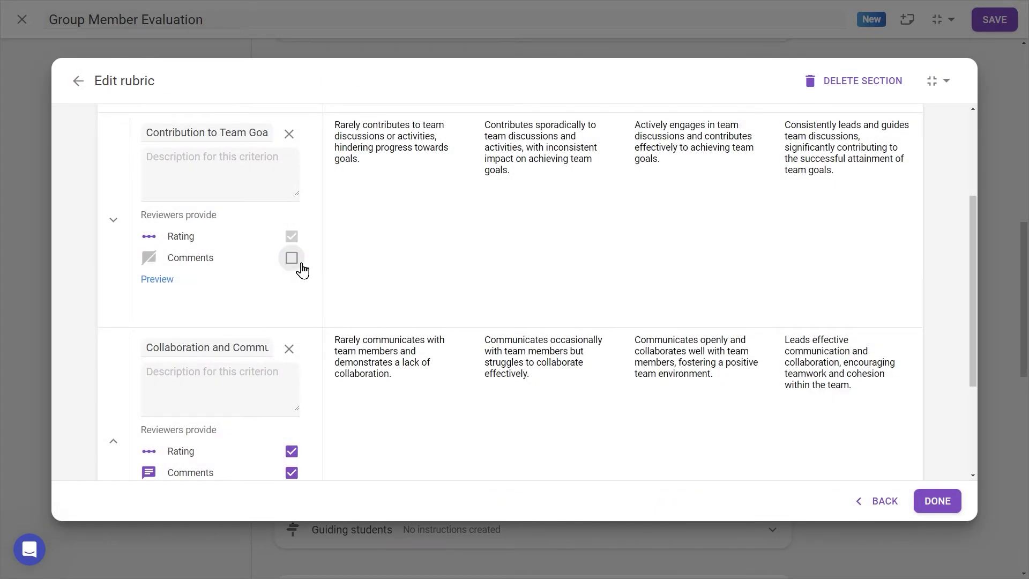
click(301, 269)
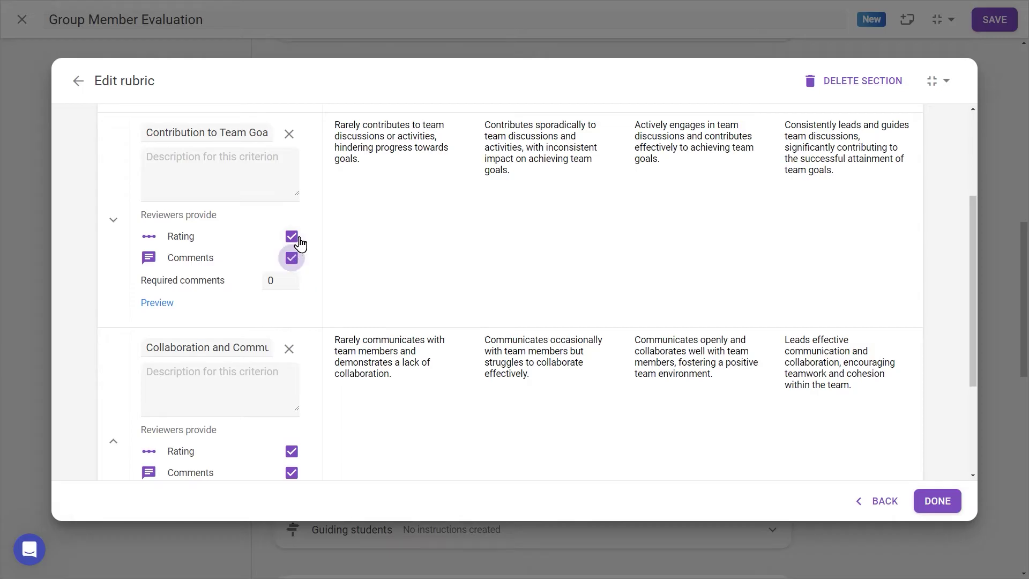
click(299, 242)
click(299, 242)
scroll(323, 278, up, 3)
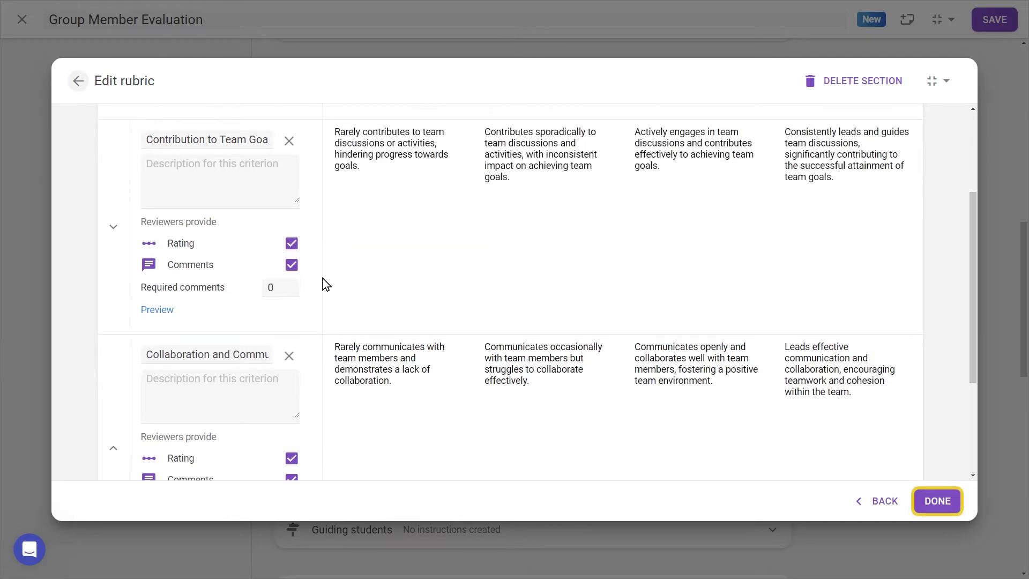
click(943, 499)
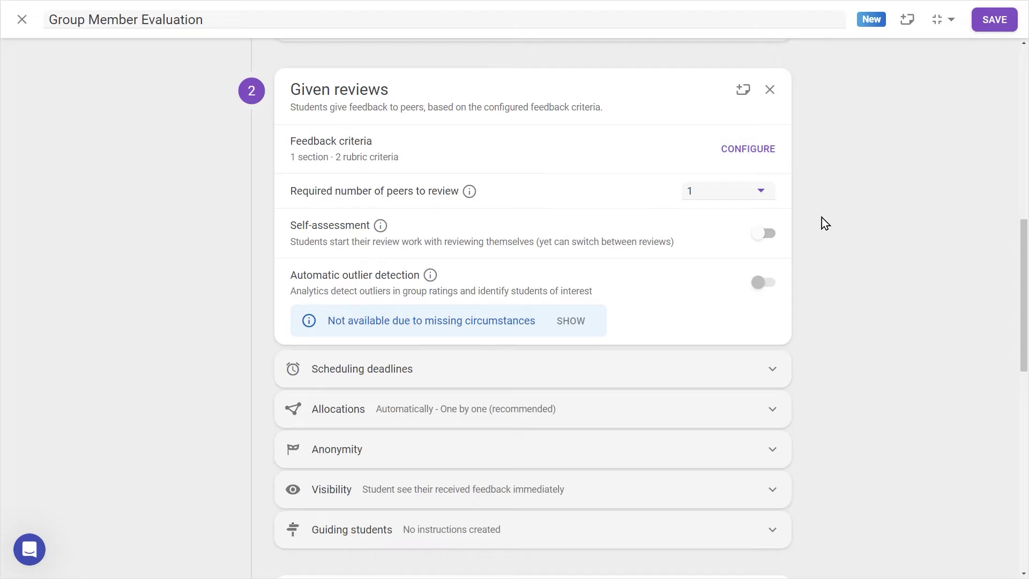
- Require reviewing all peers, start with a self-assessment, and enable automatic outlier detection
click(760, 194)
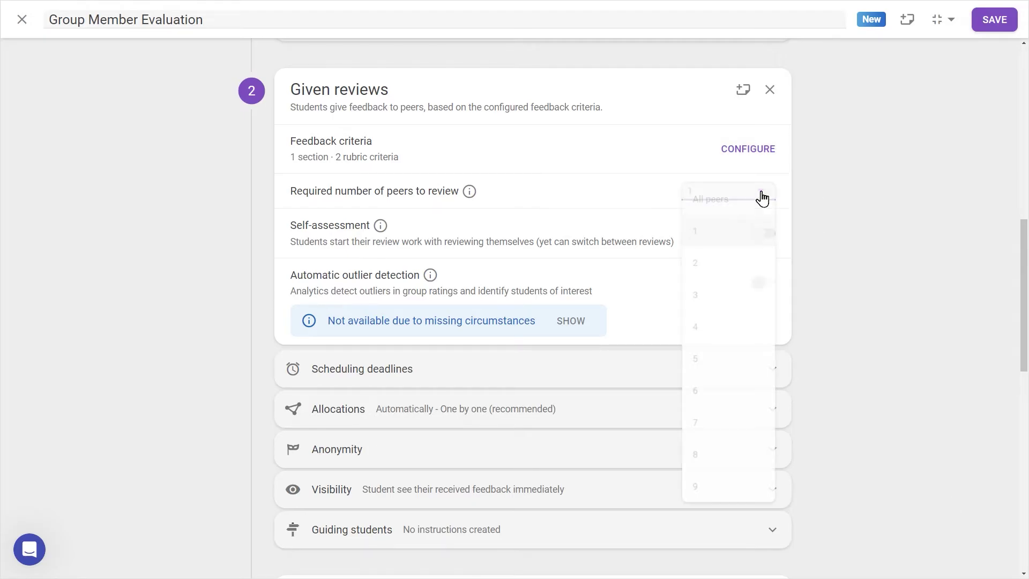
click(748, 203)
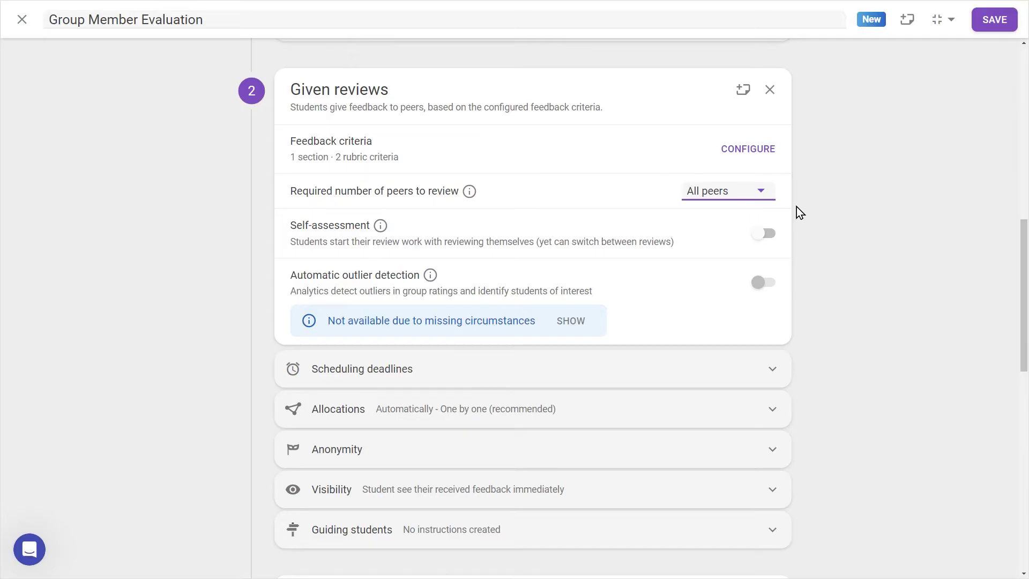
click(769, 236)
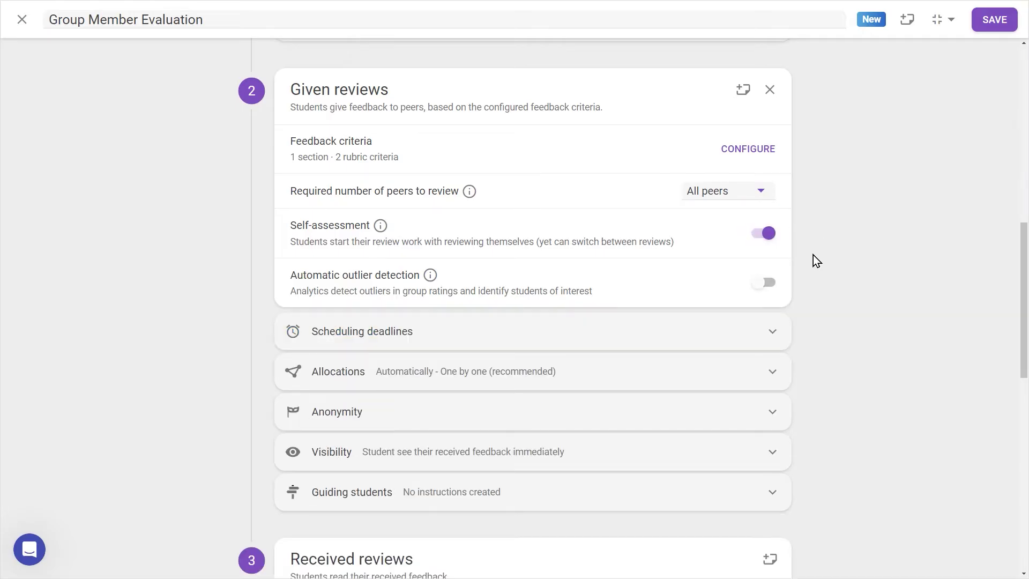
click(770, 288)
- Set the review task to close after a certain date: Sun, Jun 16 at 23:59
drag(1025, 268, 1023, 324)
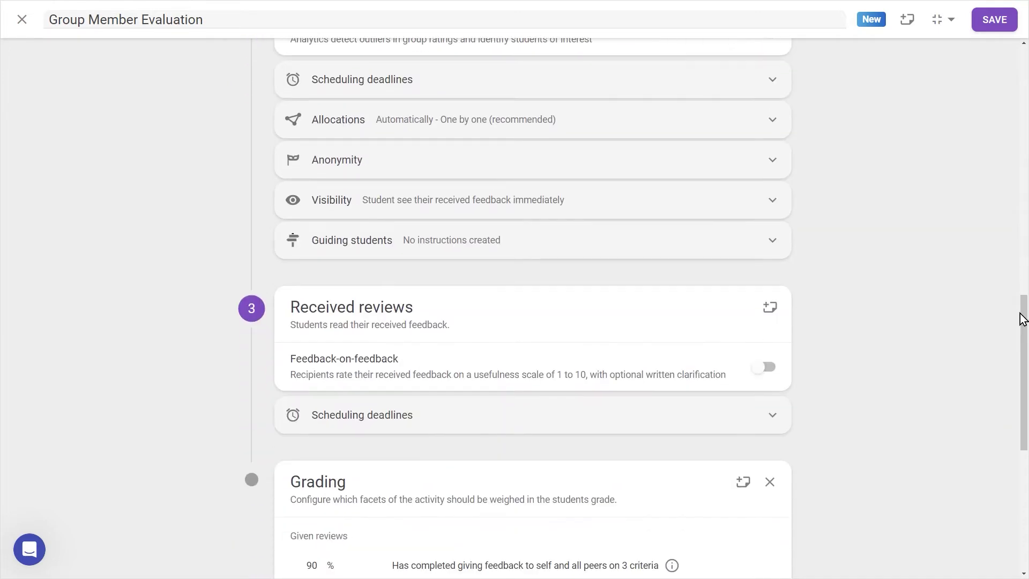
click(788, 91)
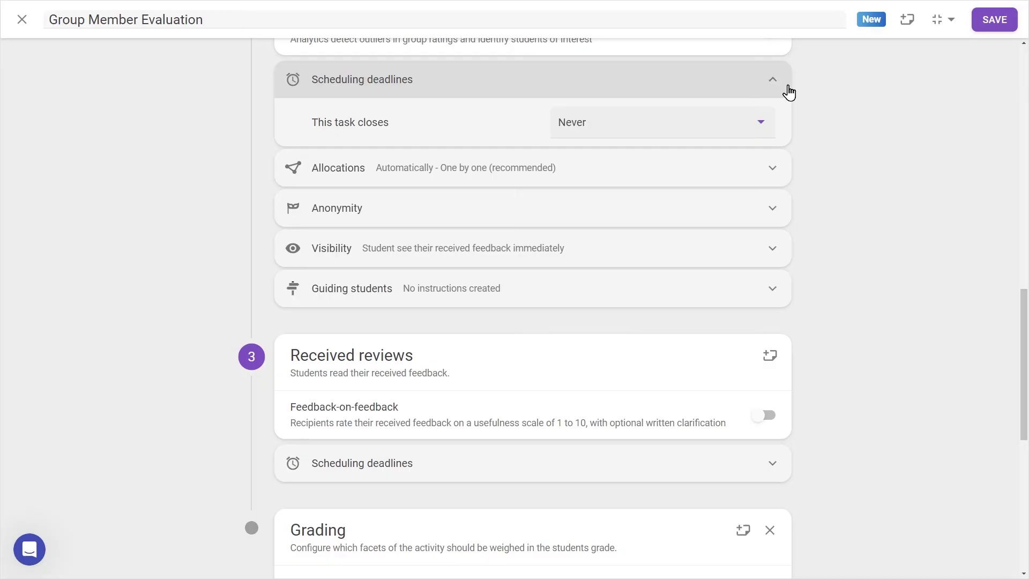
click(760, 121)
click(728, 155)
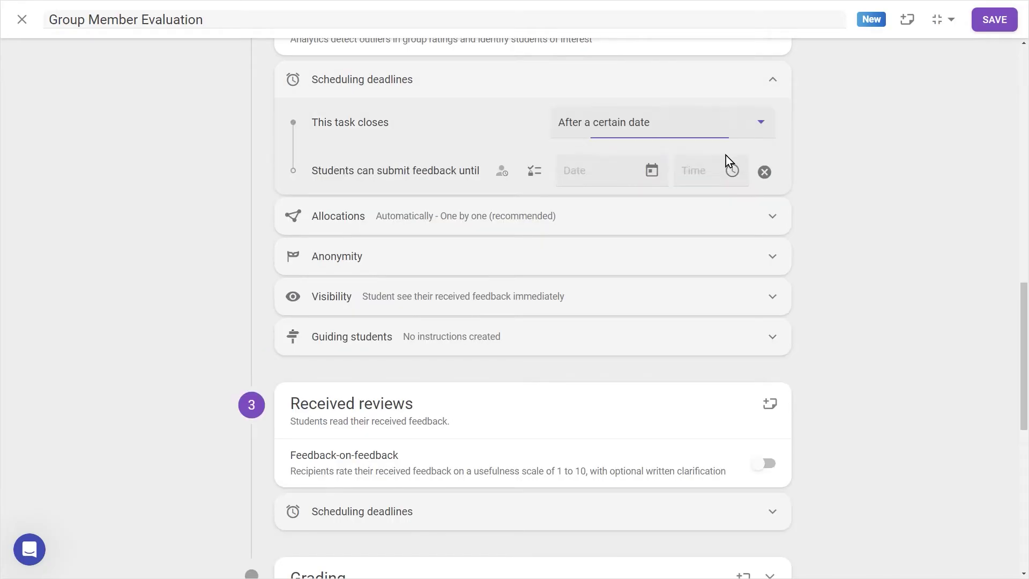
click(632, 177)
click(541, 338)
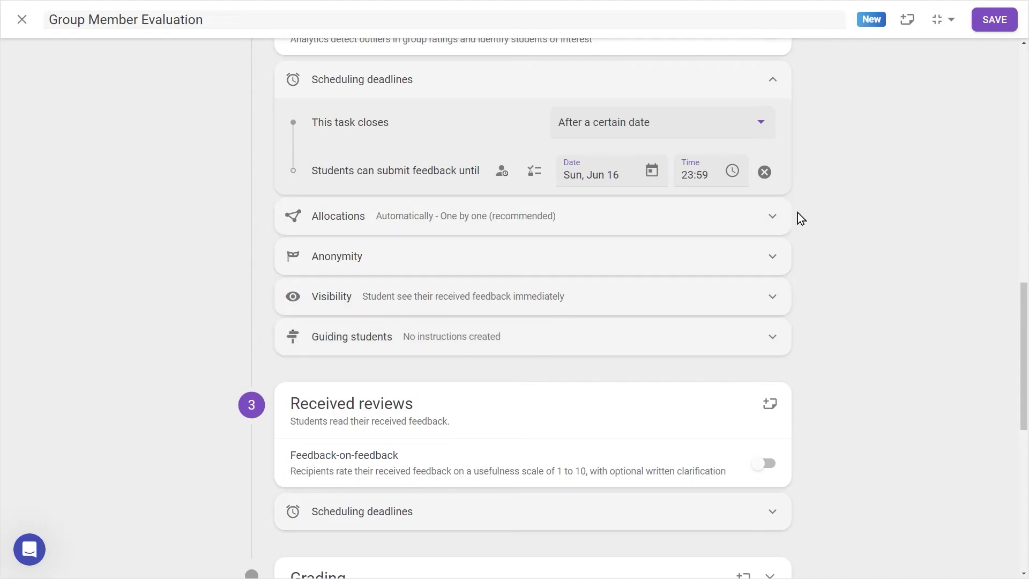
- Grant one student a deadline extension until Jun 18
click(501, 172)
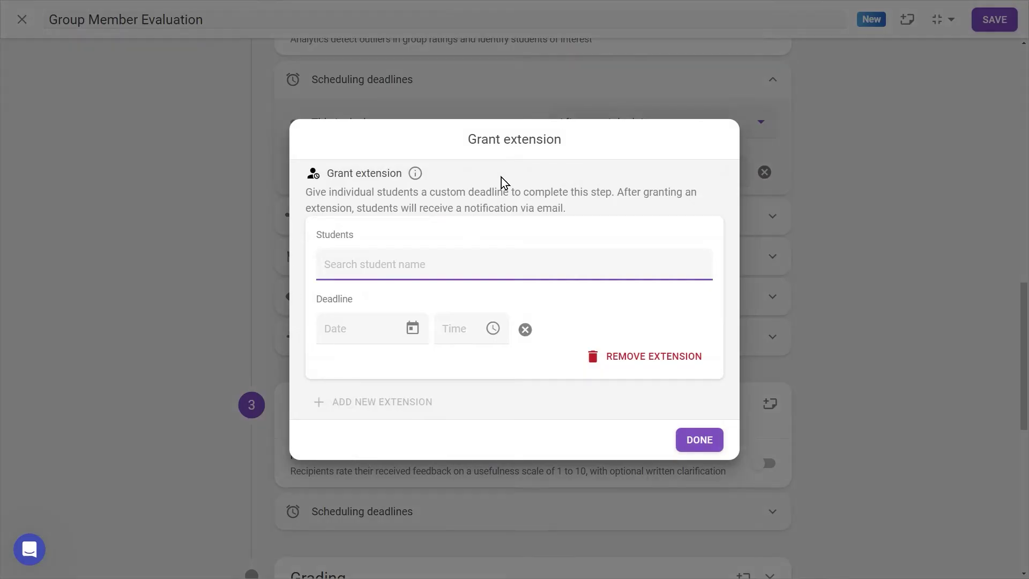
click(542, 267)
click(523, 294)
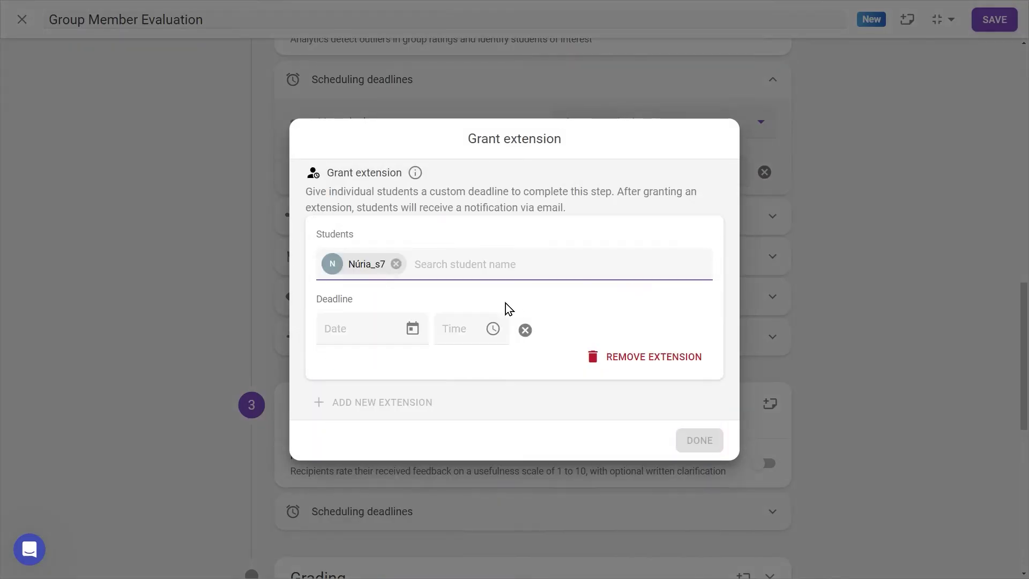
click(359, 332)
click(592, 336)
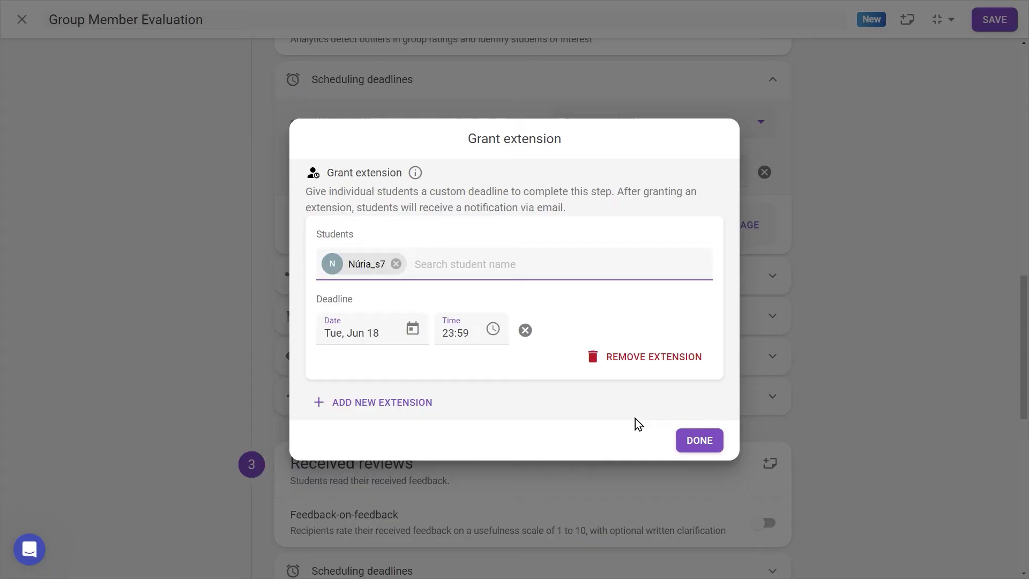
click(702, 442)
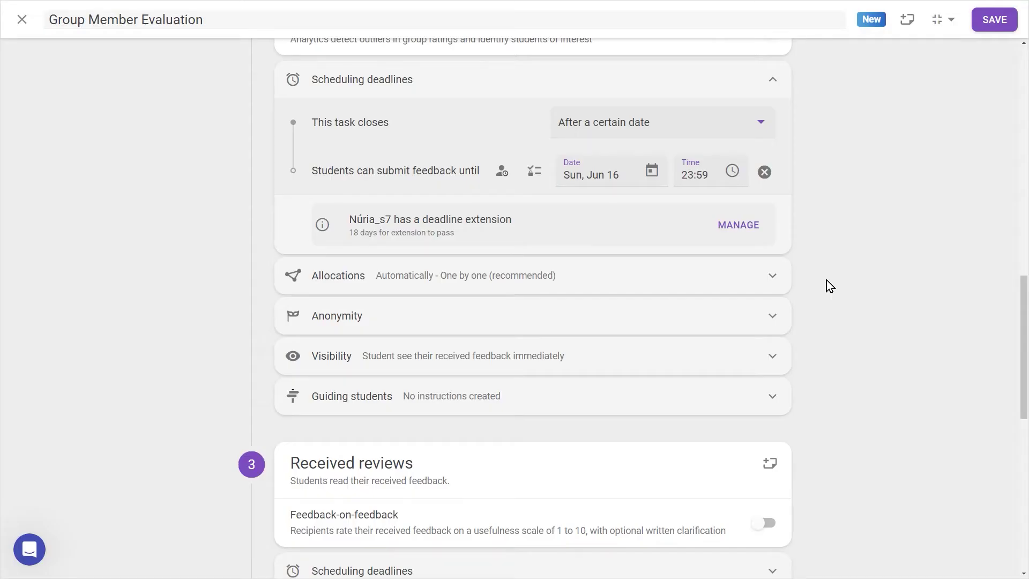
- Open the per-group allocations, try a manual reviewee in Groups of three 1, then reset to automatic
click(773, 278)
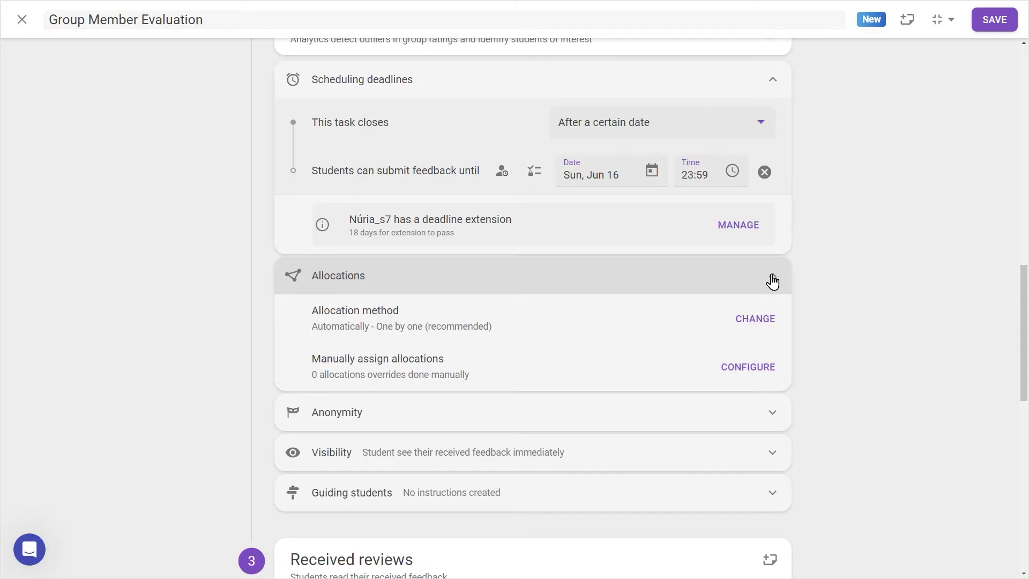
click(758, 324)
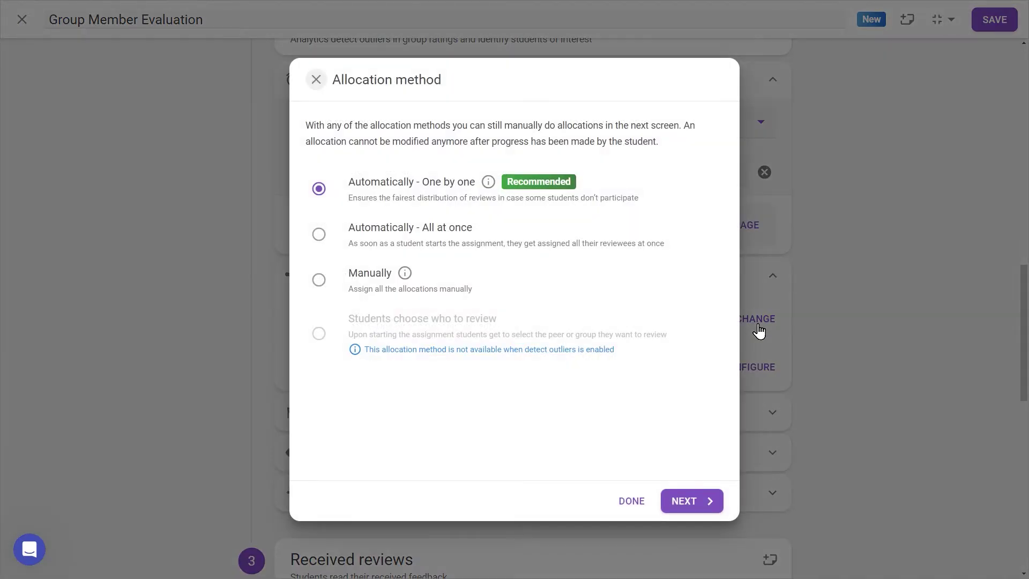
click(695, 499)
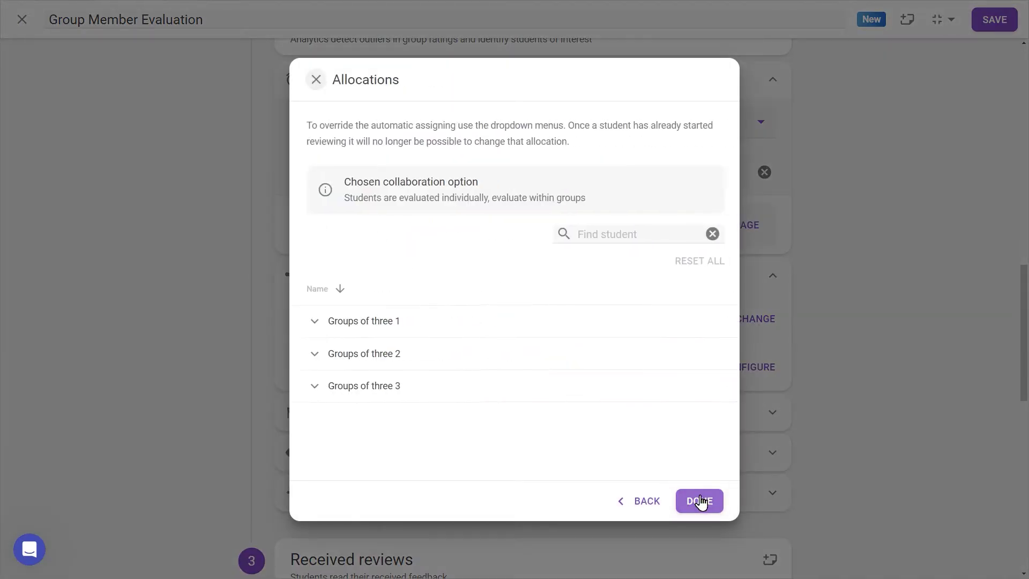
click(173, 309)
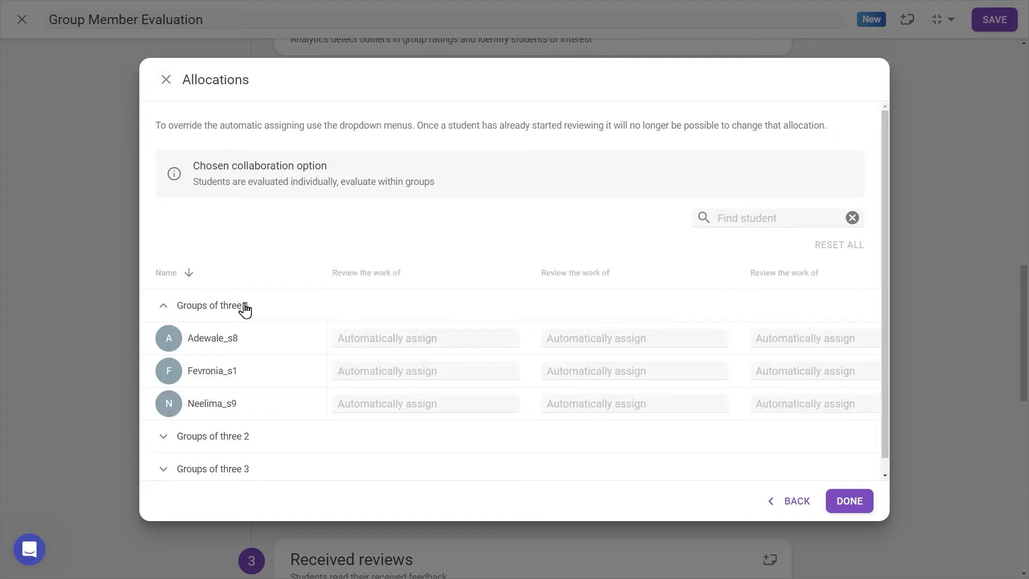
click(460, 339)
click(443, 443)
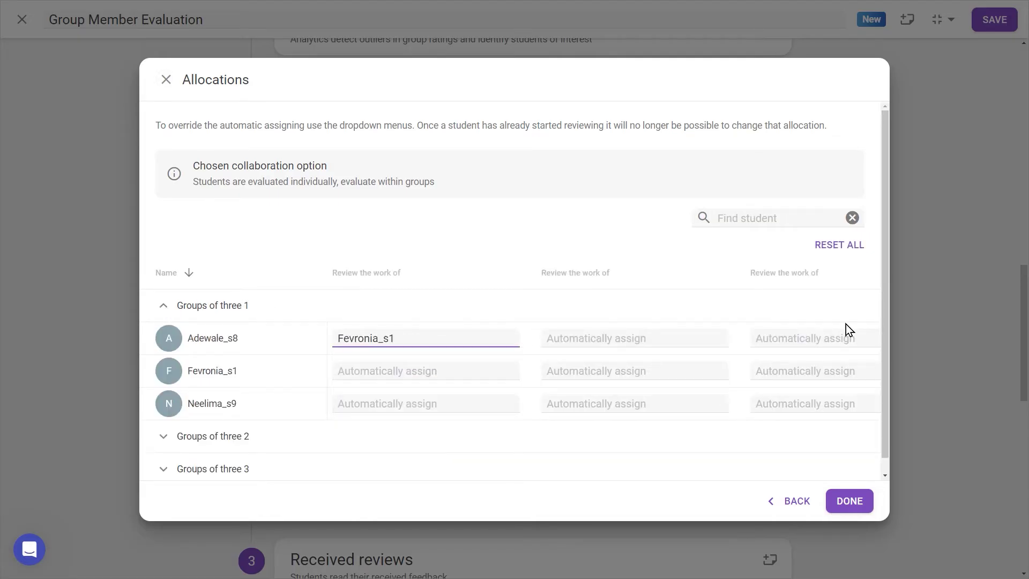
click(854, 246)
click(584, 358)
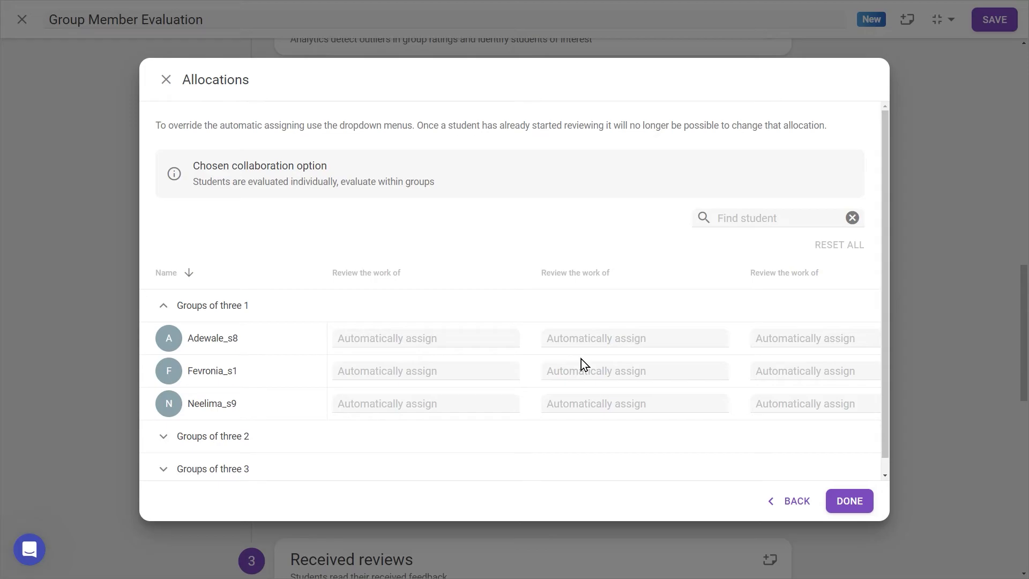
- Close the allocations overview and switch on reviewer anonymity
click(852, 500)
scroll(1024, 399, down, 6)
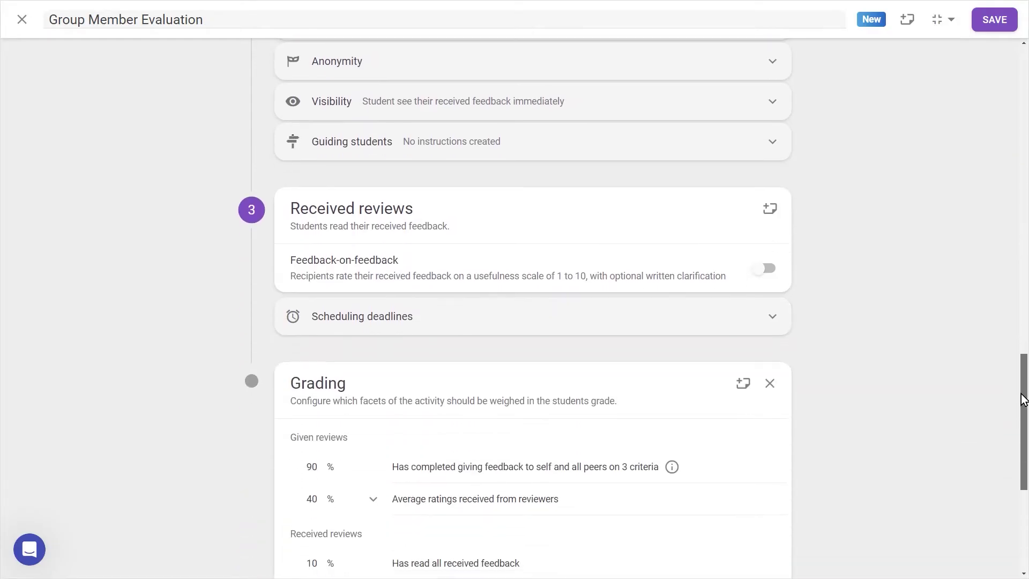
click(748, 69)
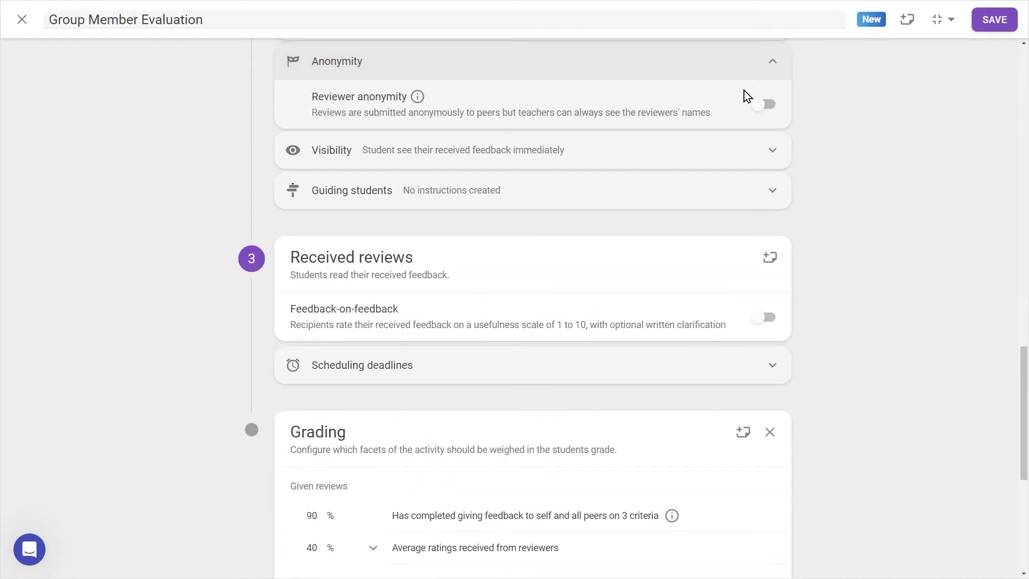
click(762, 105)
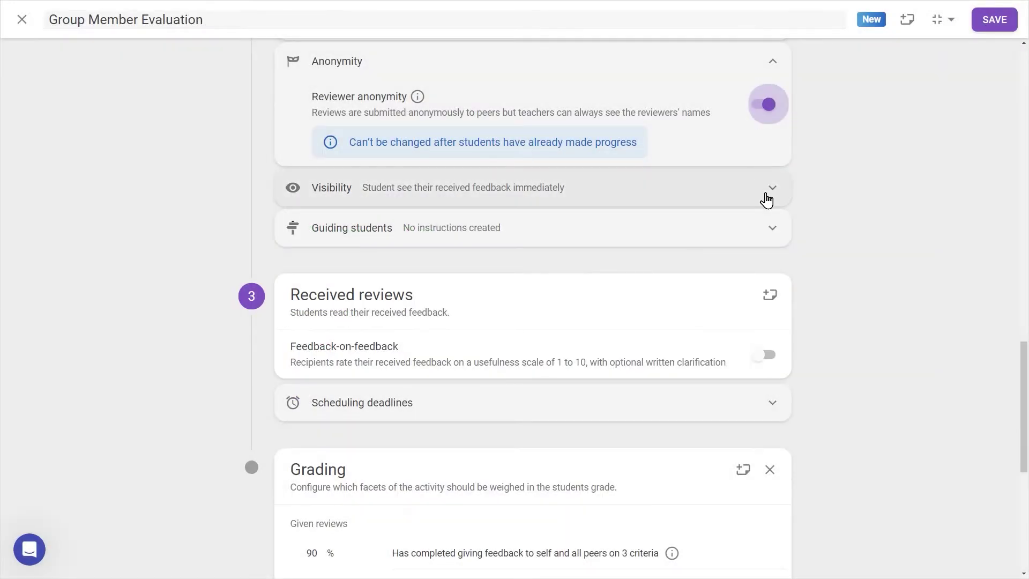
- Release received feedback to students after the review deadline
click(767, 203)
click(757, 232)
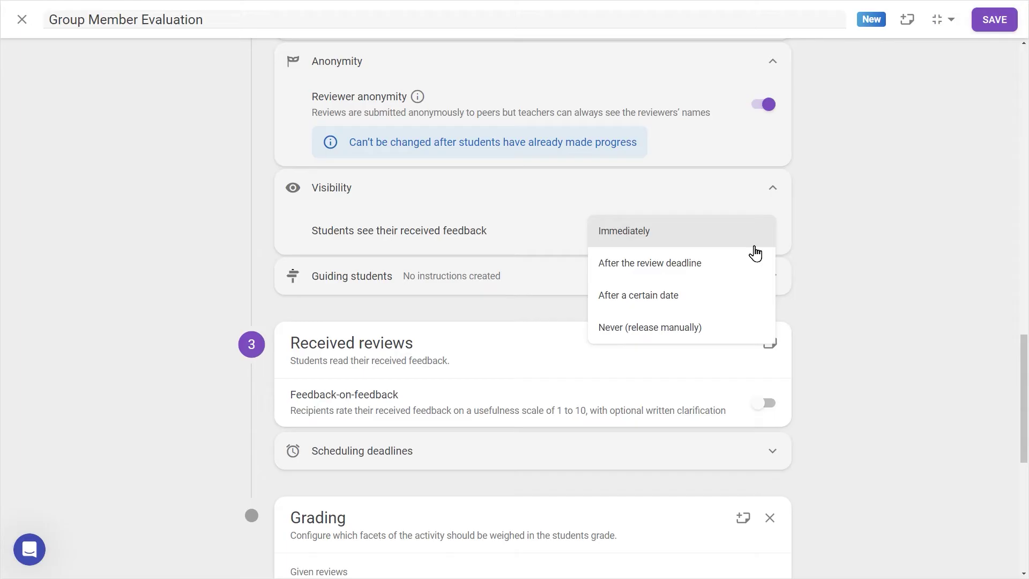
click(721, 329)
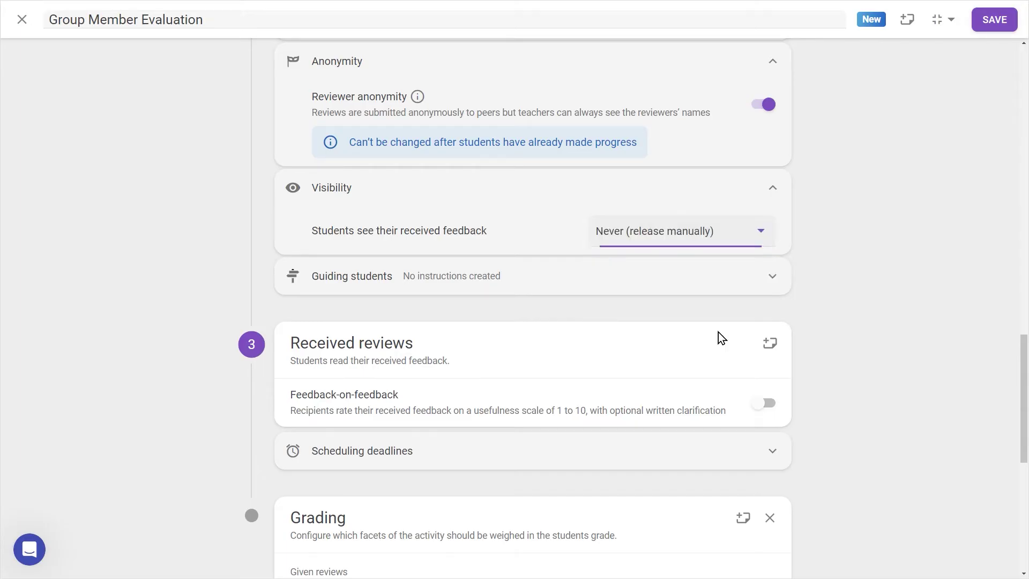
click(757, 233)
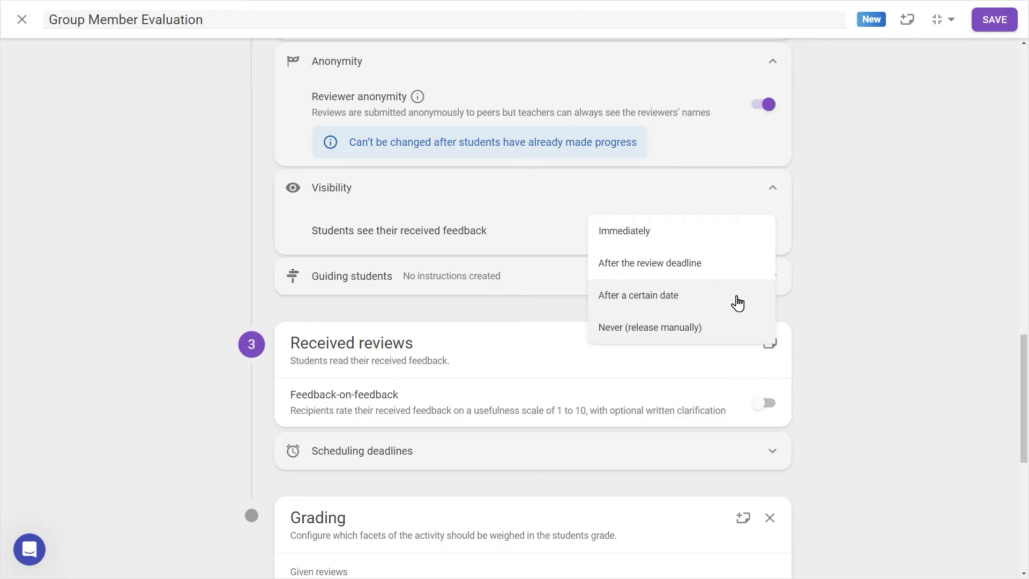
click(746, 271)
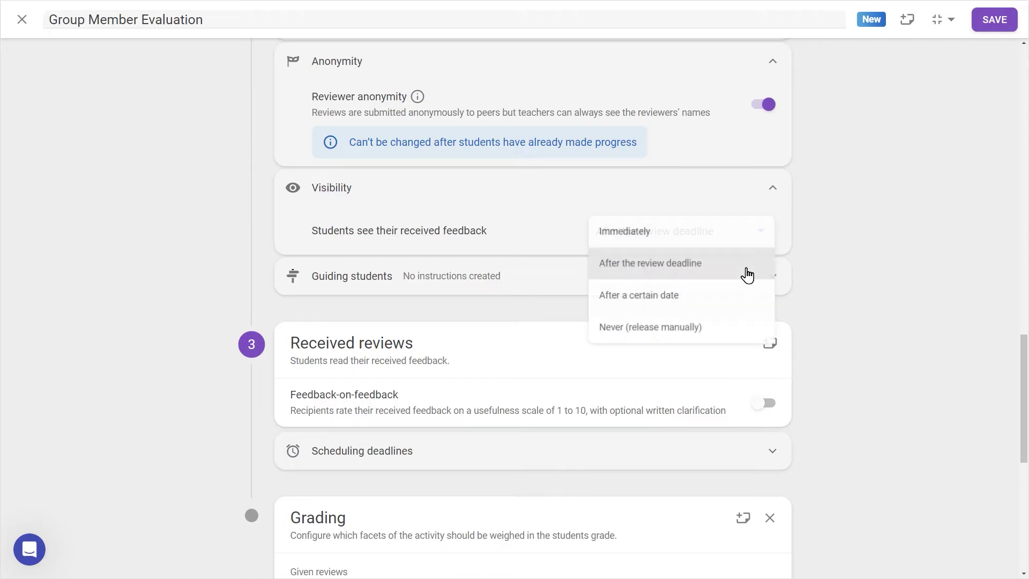
click(641, 261)
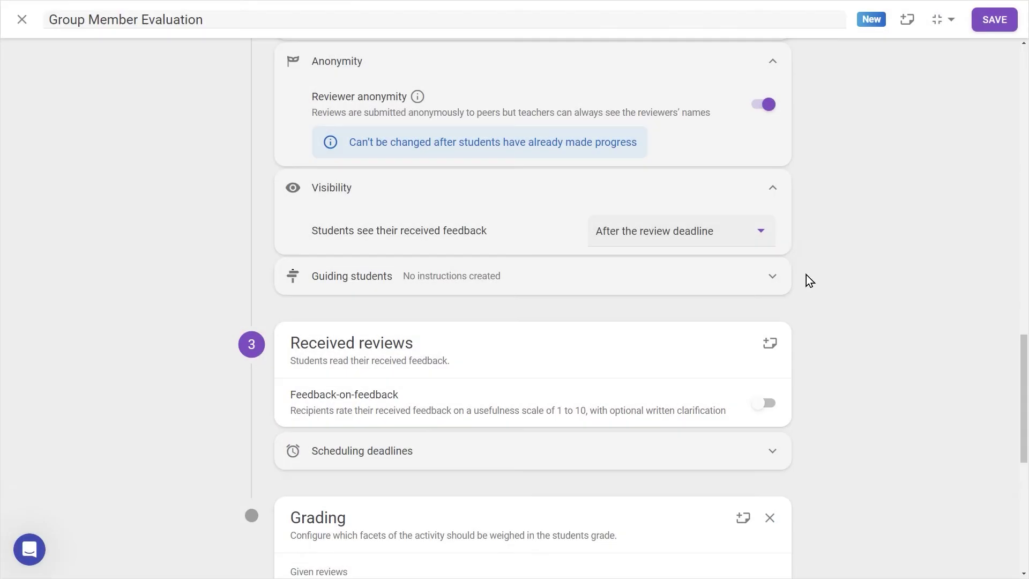
- Switch on the automated feedback coach under Guiding students
click(770, 285)
scroll(1025, 320, down, 2)
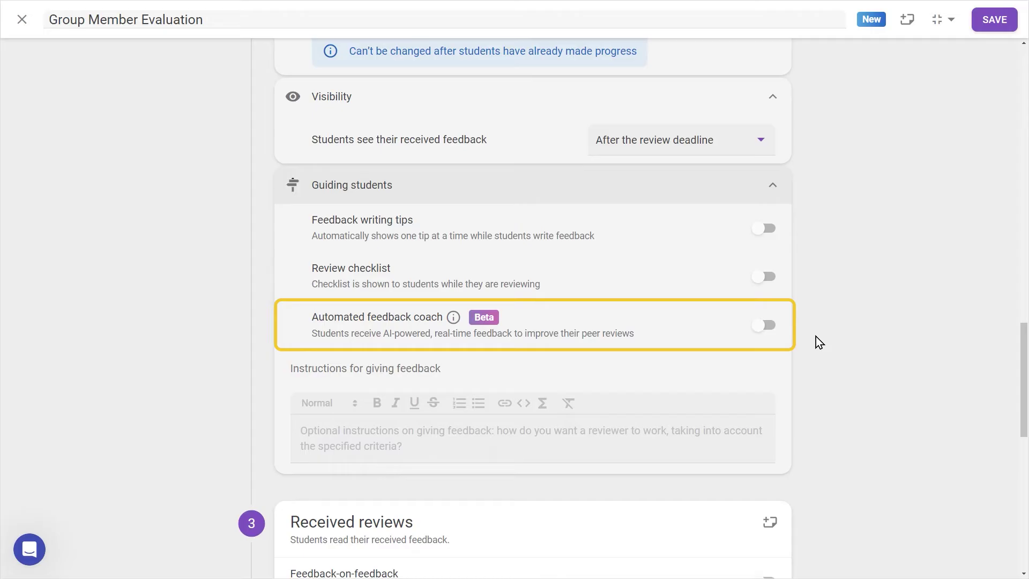
click(764, 326)
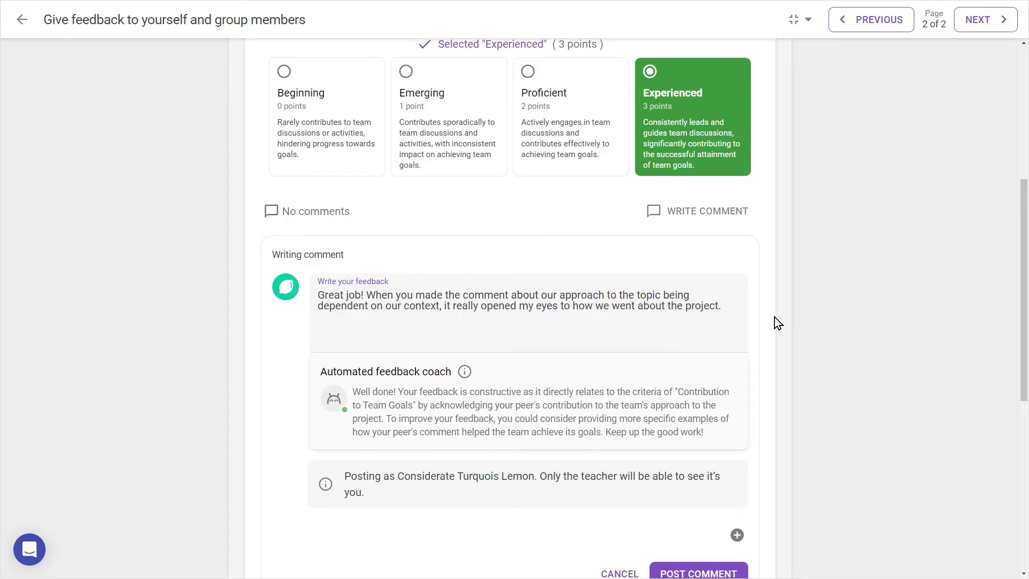
scroll(774, 317, down, 2)
- Post the student's comment, then leave feedback-on-feedback switched off in the activity setup
click(724, 465)
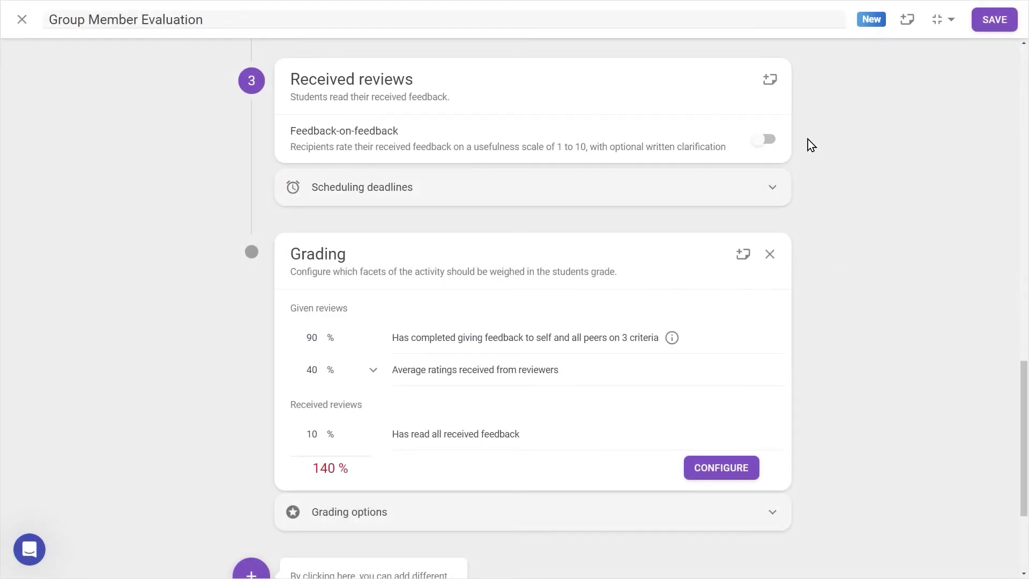
click(773, 141)
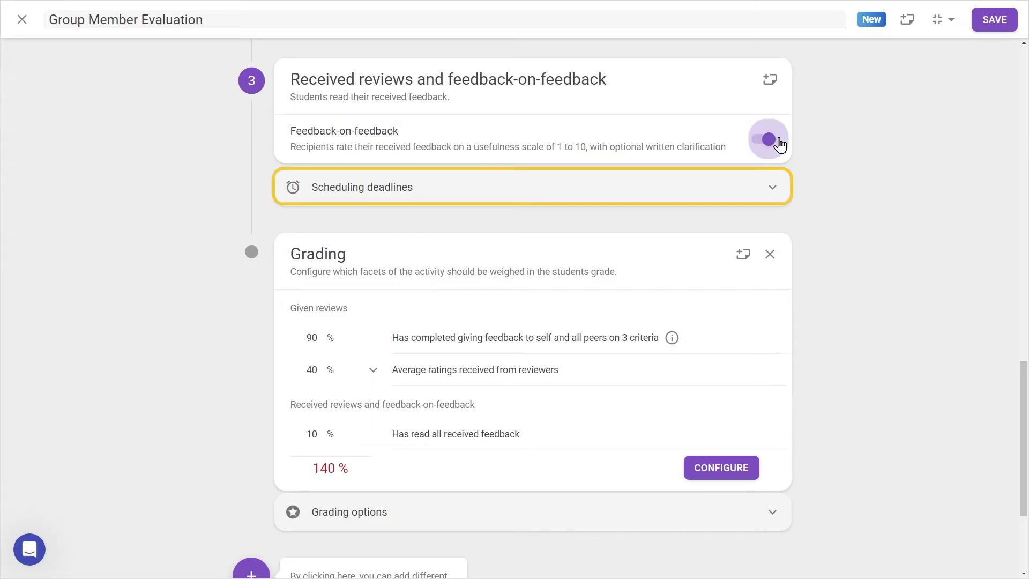
click(779, 141)
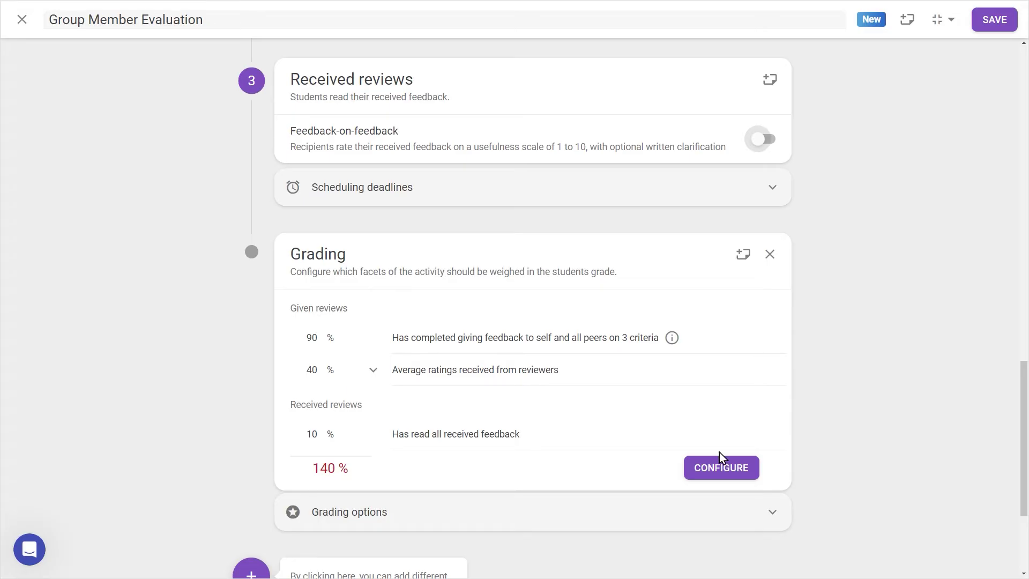
- Change the grading weights from 90 to 60 and 40 to 30, giving 60/30/10
click(725, 470)
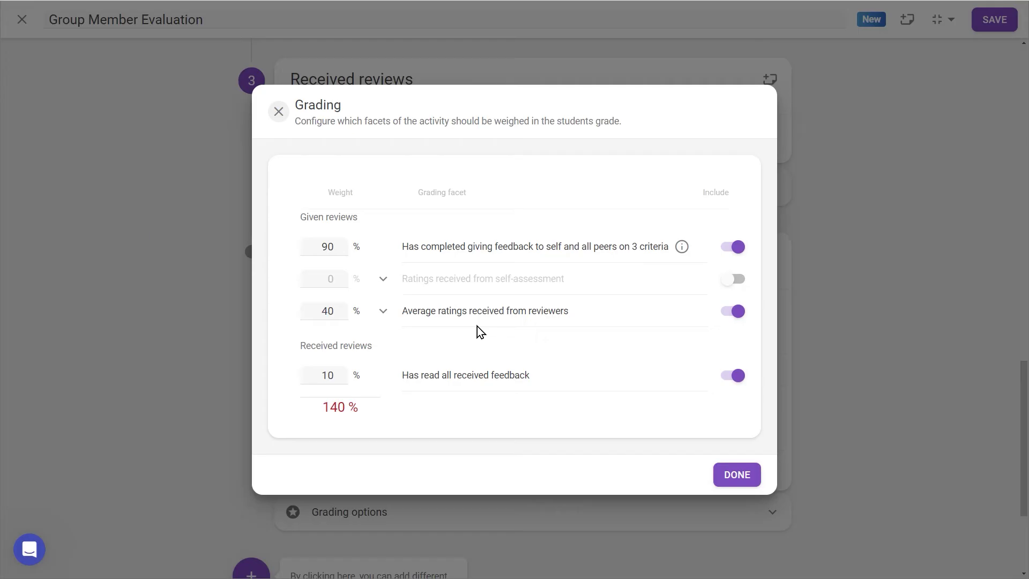
double_click(325, 248)
text(60)
click(450, 341)
double_click(326, 311)
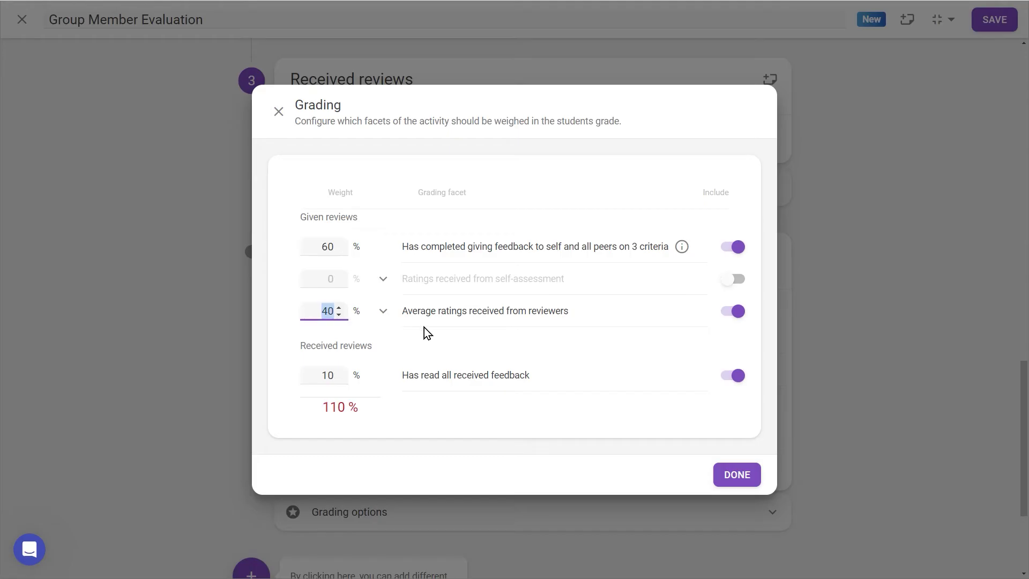
text(30)
click(429, 334)
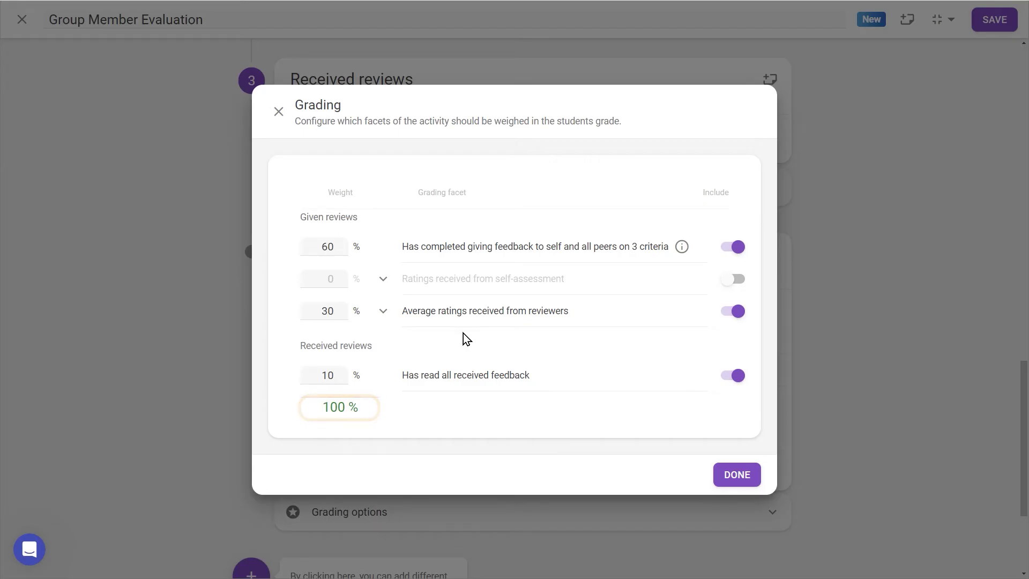
click(727, 483)
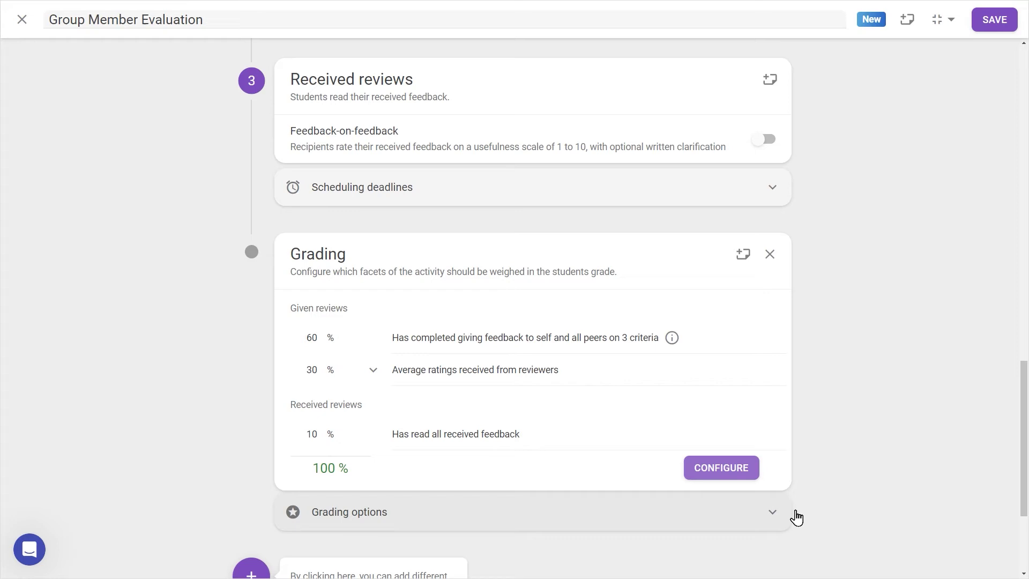
- Enable group contribution grading using group skill factor, keeping thresholds 0.56 and 0.8
scroll(795, 515, down, 1)
click(793, 475)
scroll(804, 472, down, 1)
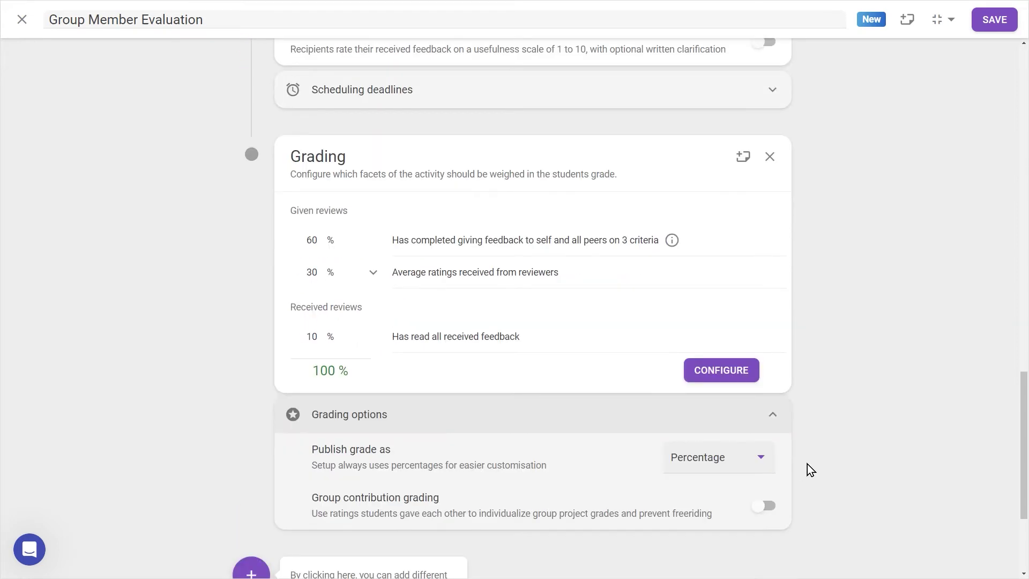
scroll(807, 464, down, 1)
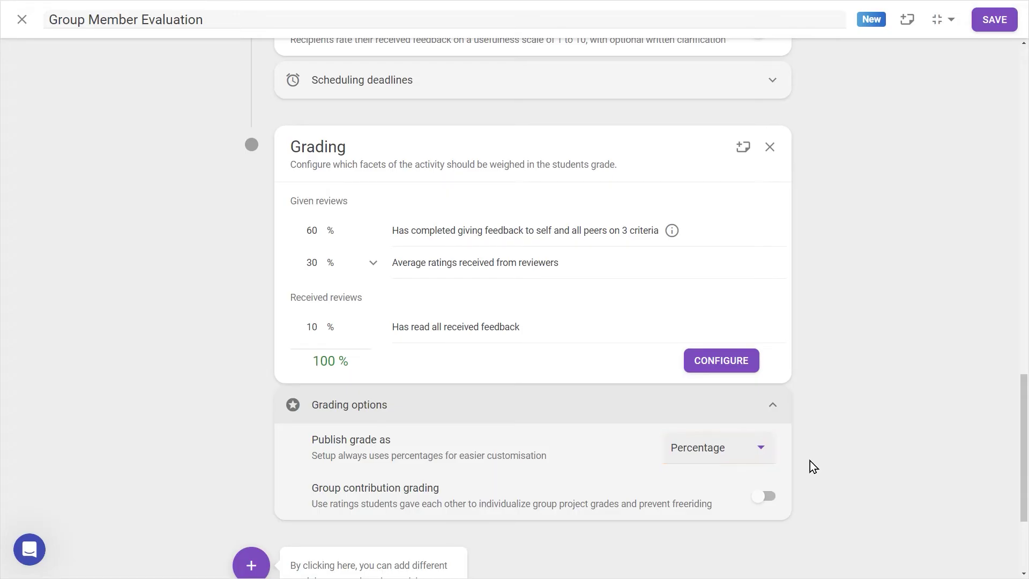
click(765, 496)
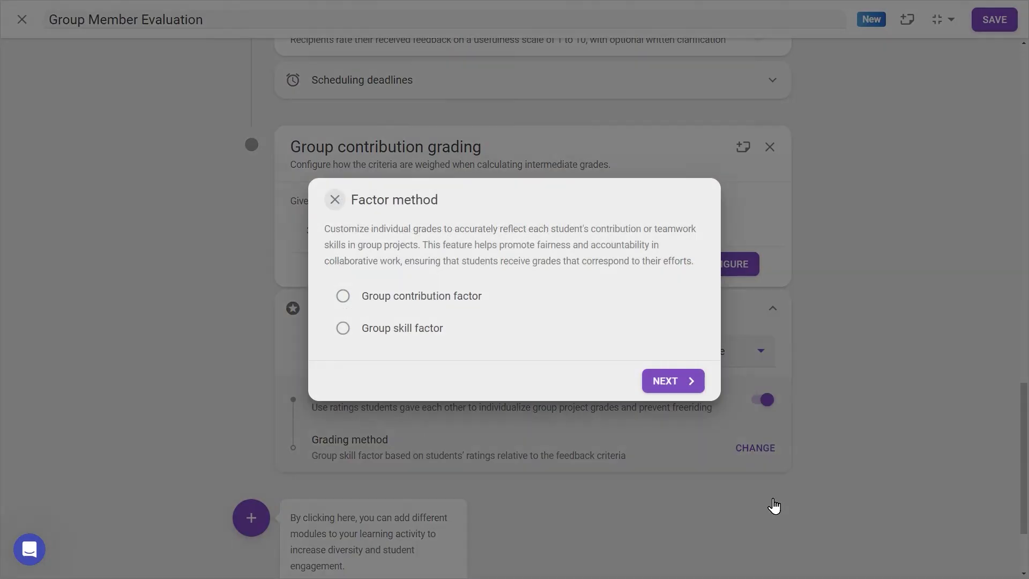
click(427, 298)
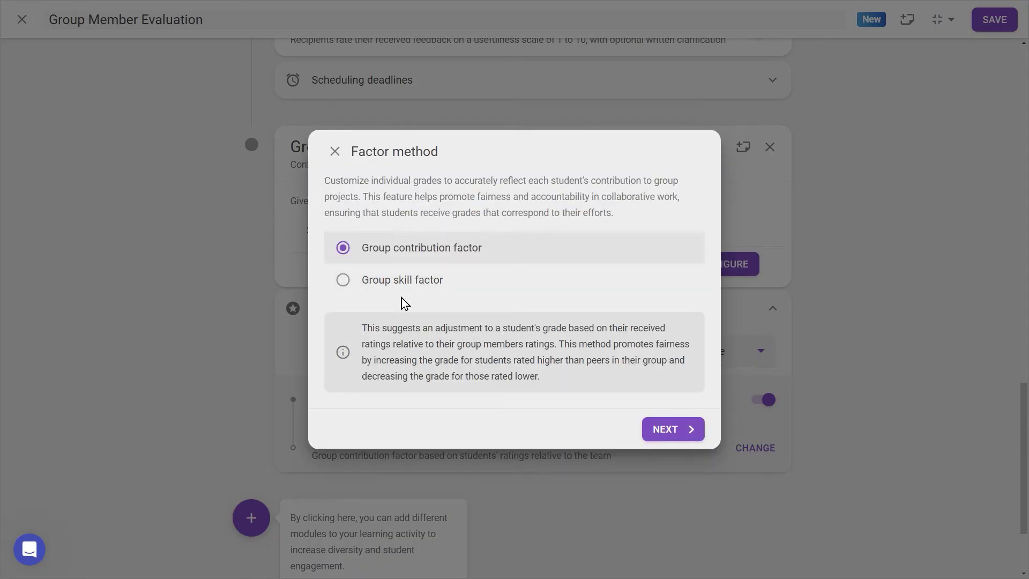
click(407, 287)
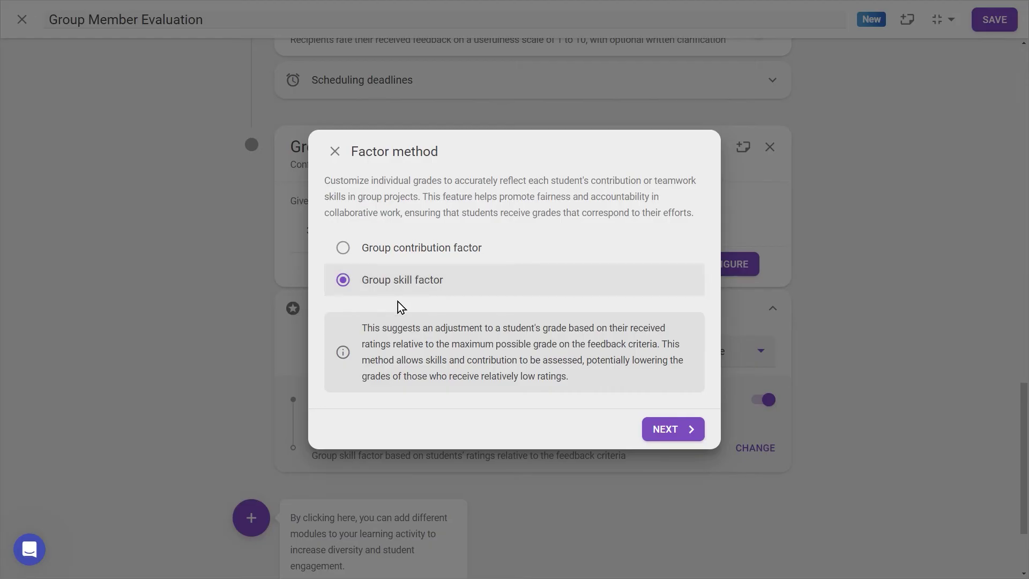
click(693, 429)
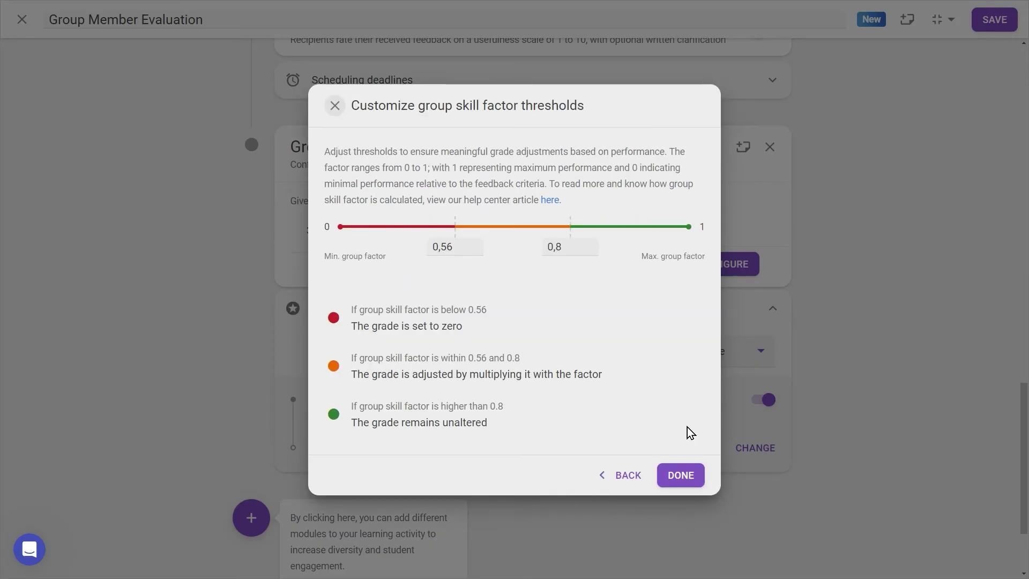
click(687, 476)
drag(1025, 430, 1022, 99)
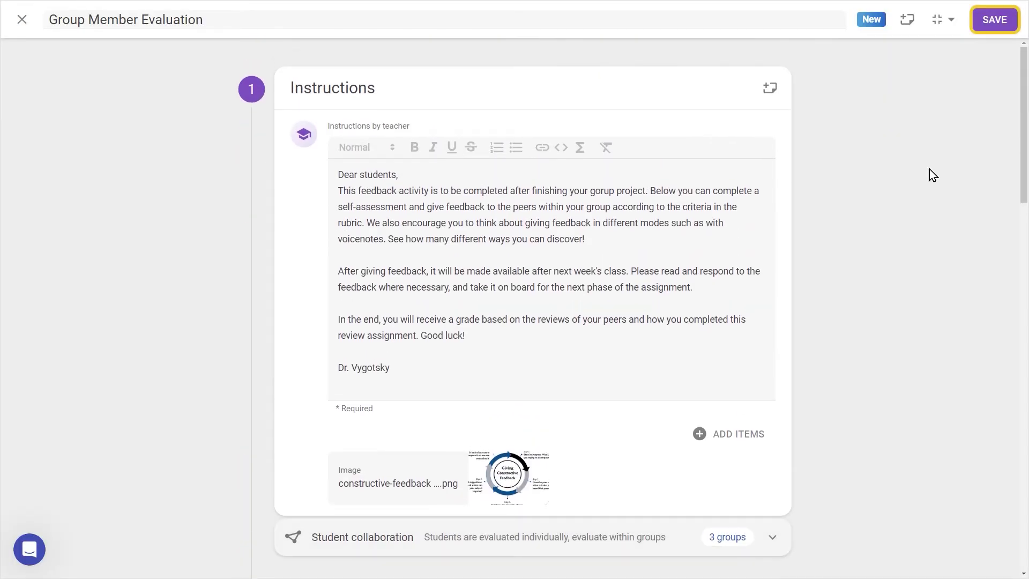
- Save the activity and list per-student statistics for Groups of three 2
click(993, 20)
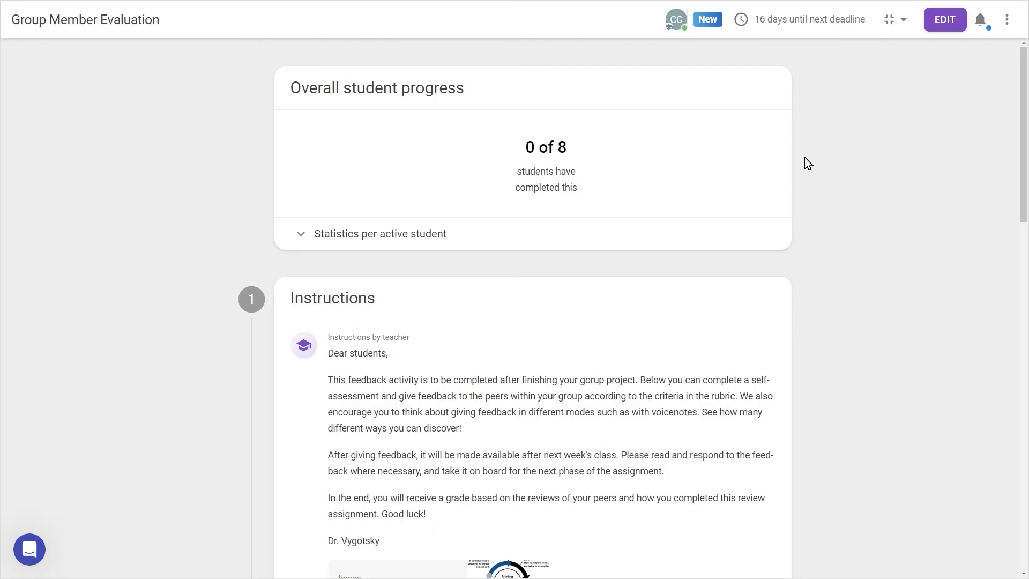
click(719, 246)
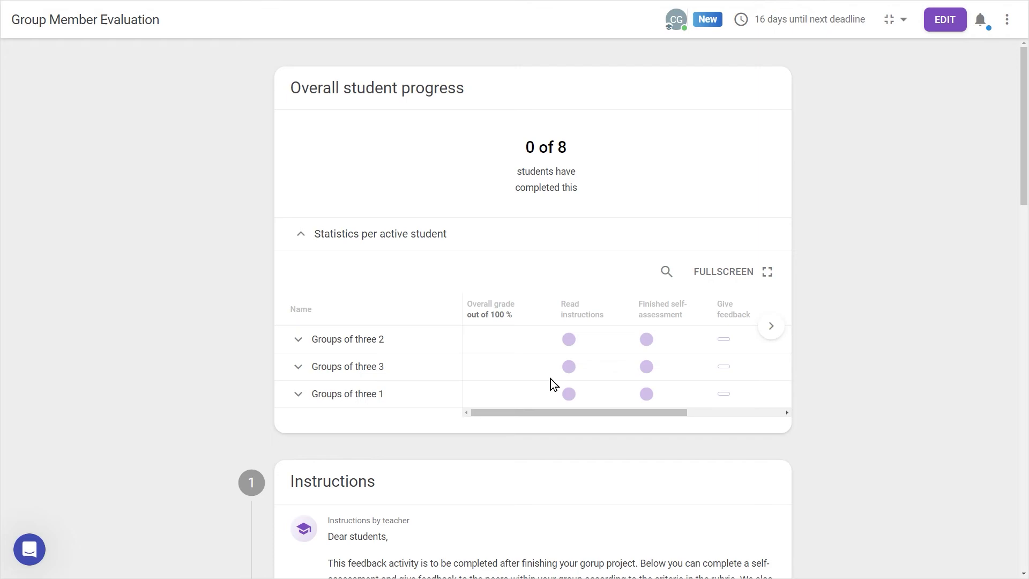
click(345, 348)
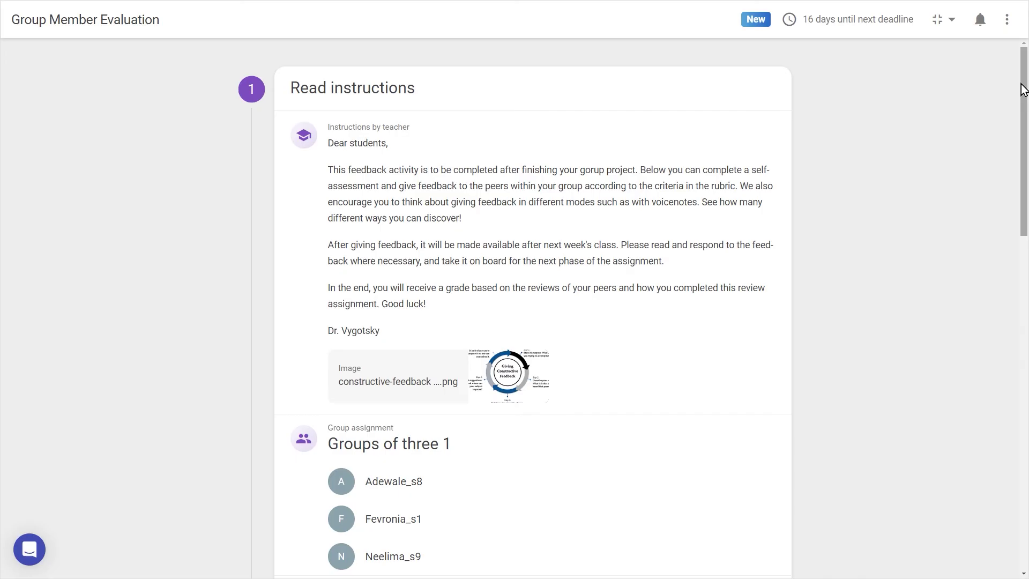
drag(1025, 83, 999, 291)
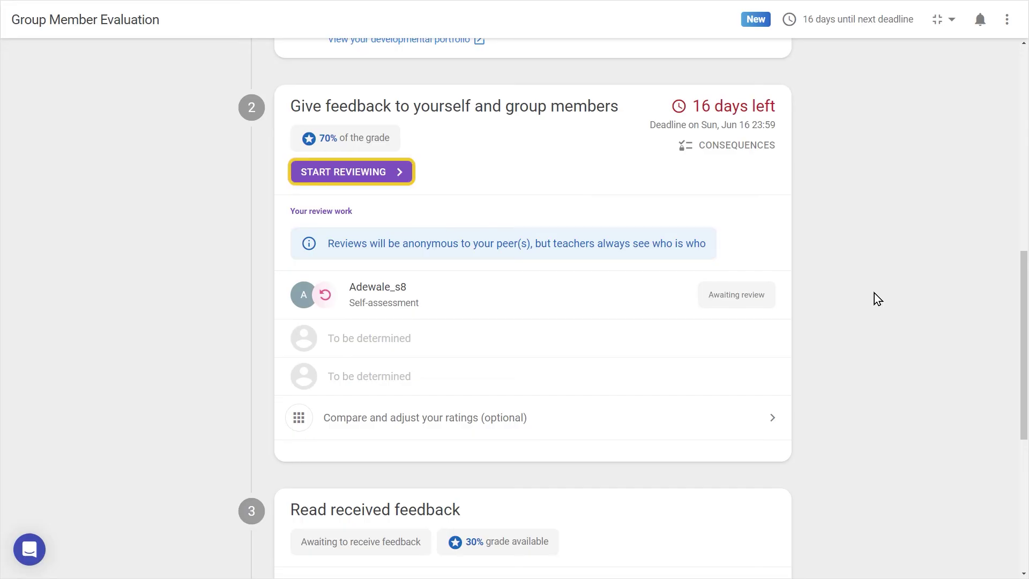
- Self-assess Contribution to Team Goals as Emerging and Collaboration and Communication as Proficient
click(371, 179)
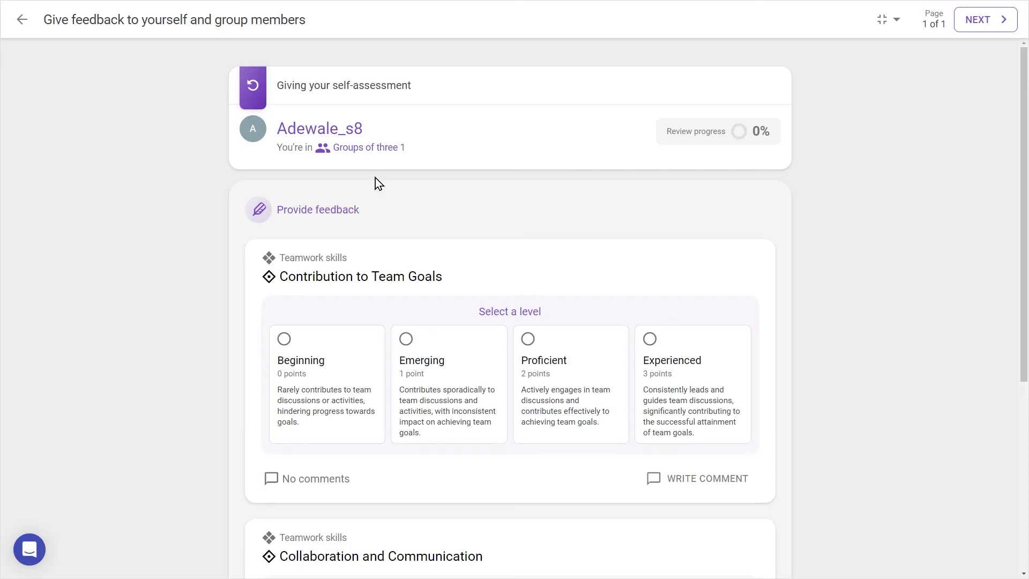
click(457, 379)
scroll(457, 379, down, 5)
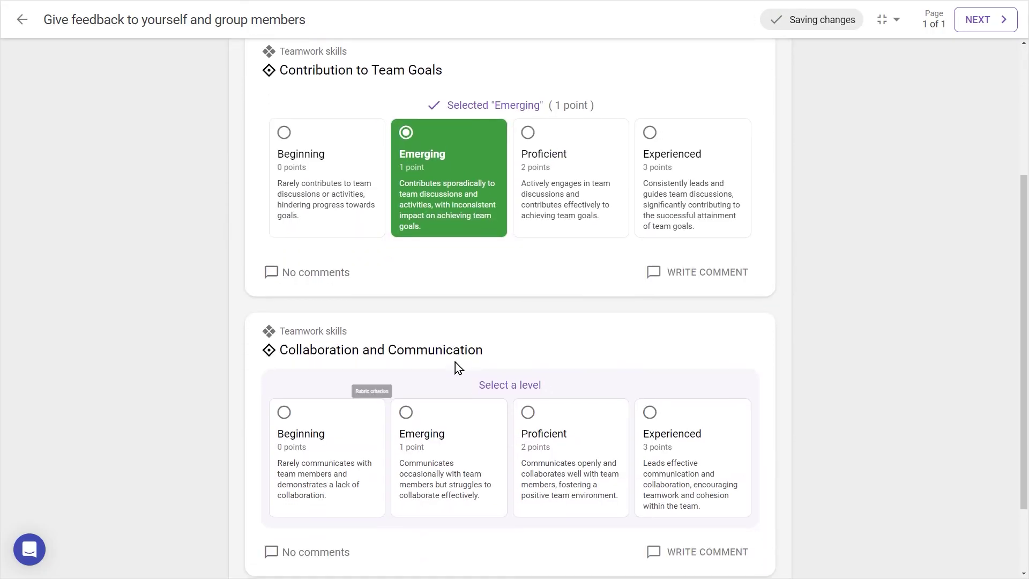
click(553, 417)
scroll(746, 551, down, 1)
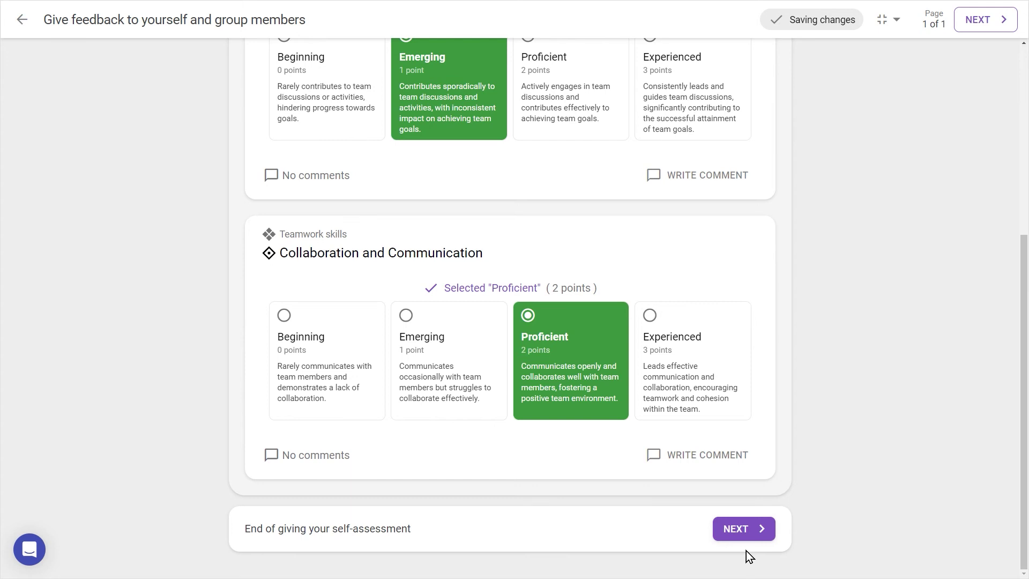
click(753, 534)
- Review the peer with a comment about the approach depending on context
click(731, 135)
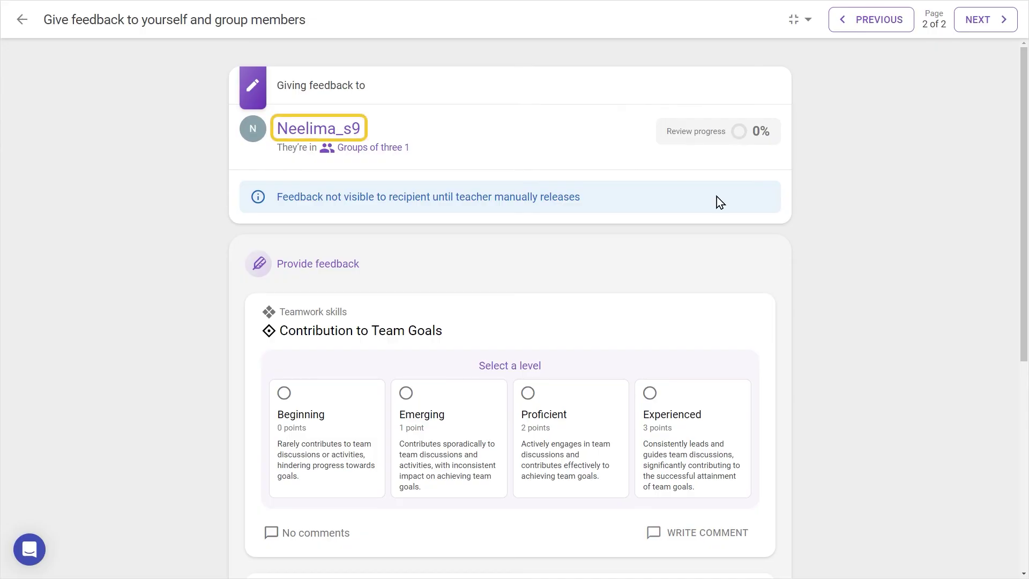
scroll(824, 293, down, 4)
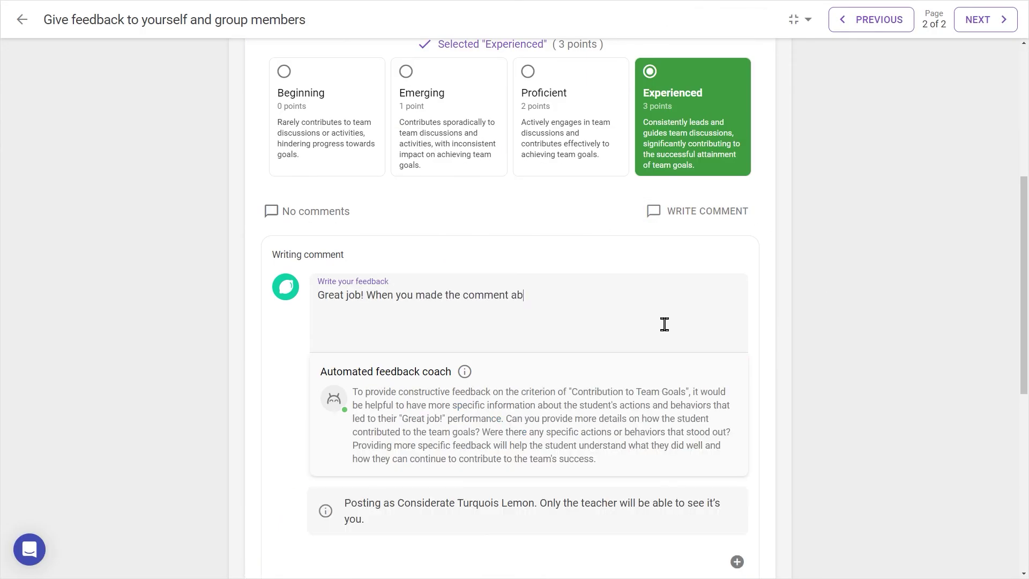
text(out our approach to the topic being dependent on our context, it really opened my eyes to how we we)
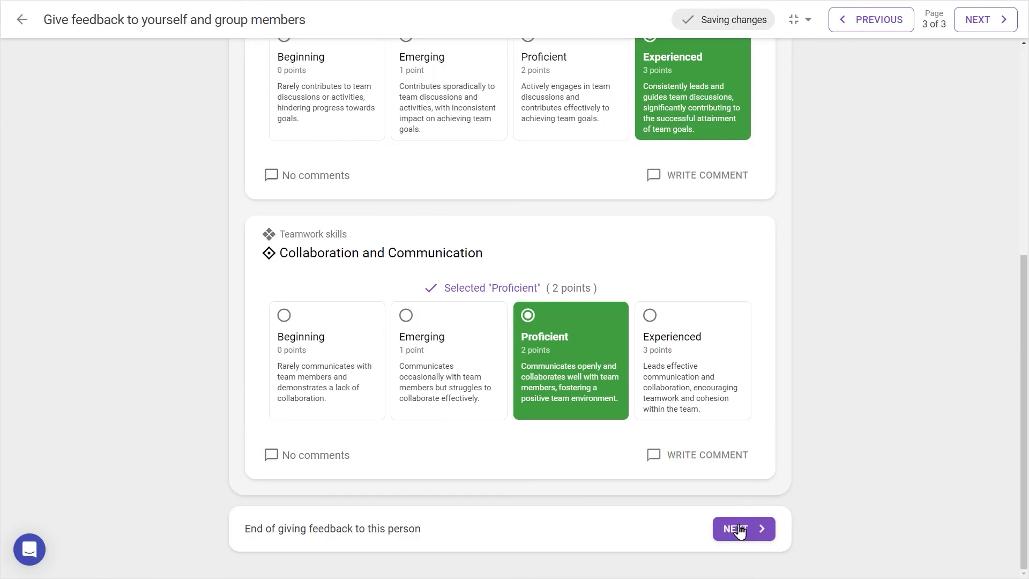
click(740, 530)
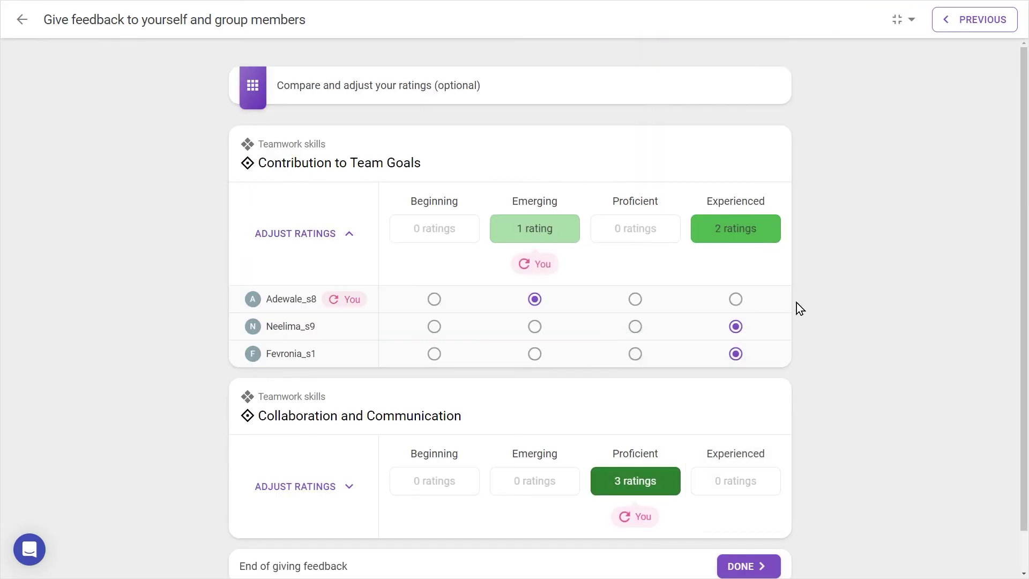
- On the comparison, raise own Contribution to Proficient and lower Collaboration to Emerging
click(637, 300)
scroll(861, 378, down, 1)
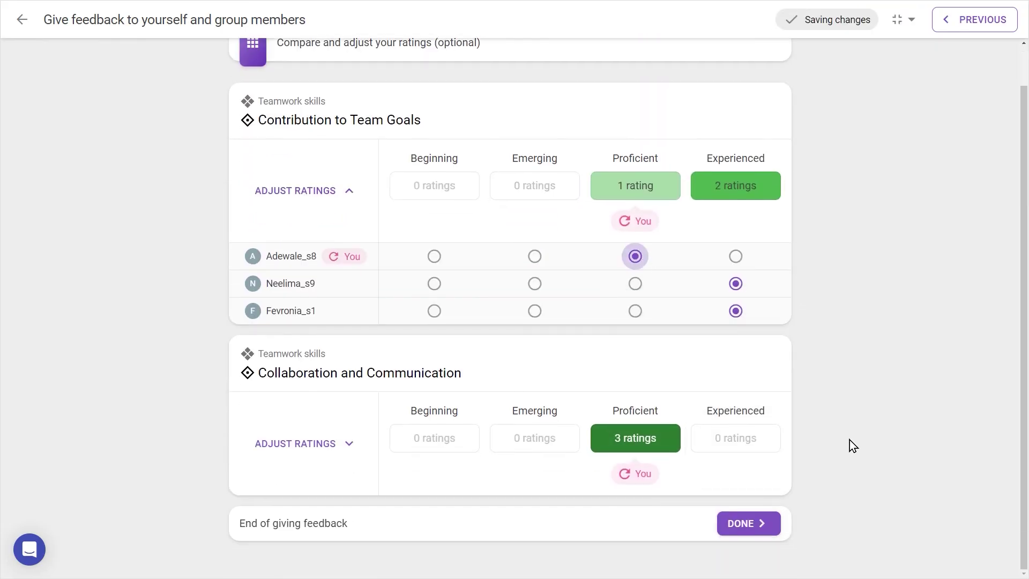
click(349, 444)
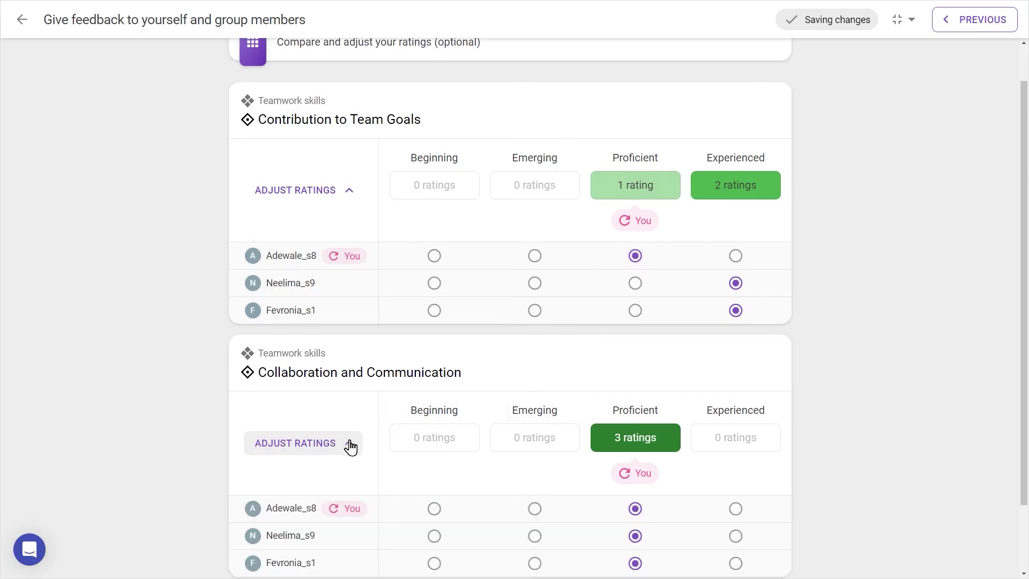
scroll(375, 446, down, 2)
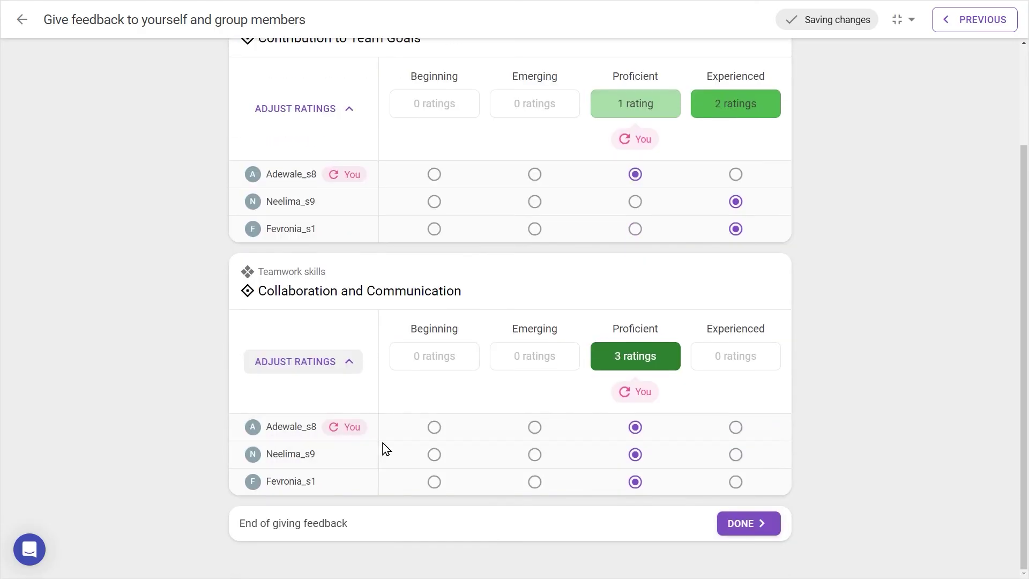
click(541, 431)
- Submit all reviews and open the received feedback
click(779, 525)
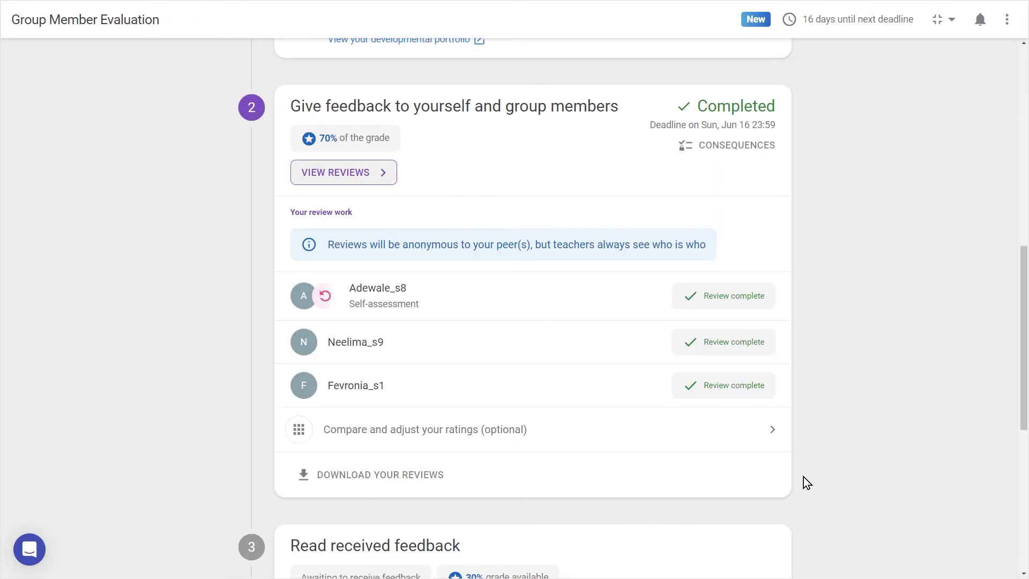
scroll(849, 277, down, 5)
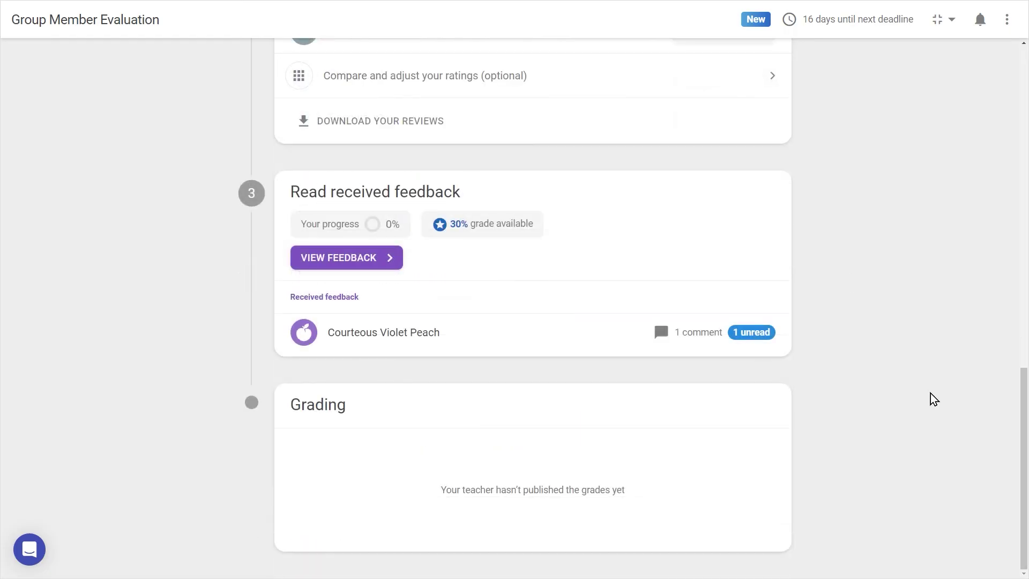
click(376, 261)
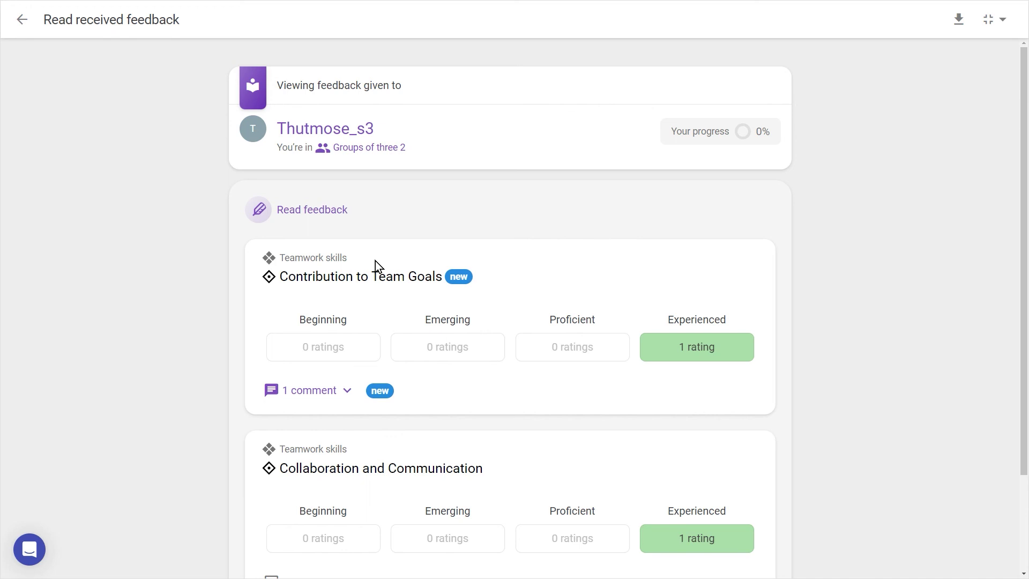
- Like the Contribution to Team Goals comment and reply 'thanks!', then return to the overview
click(310, 390)
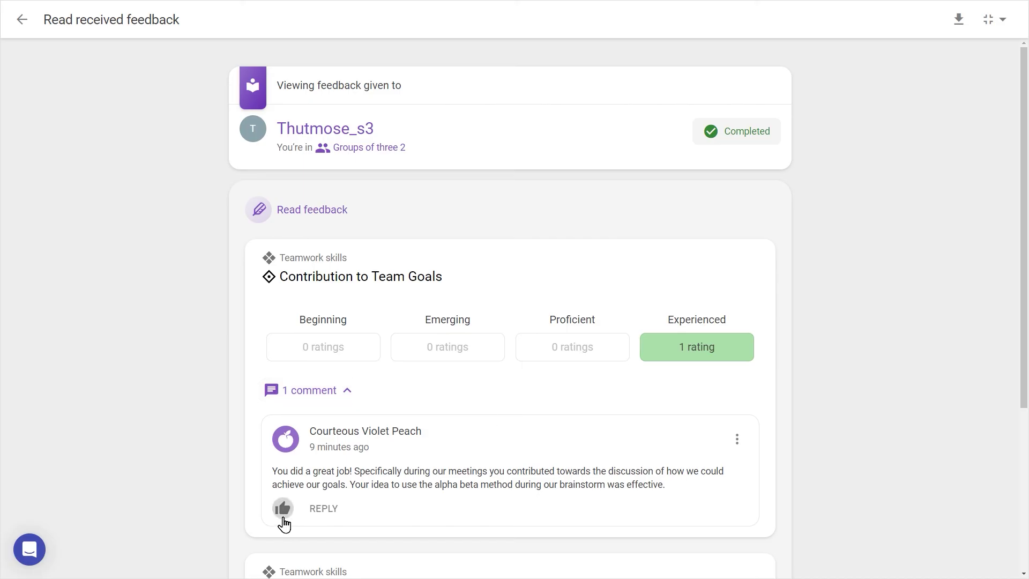
click(283, 509)
click(336, 508)
text(t)
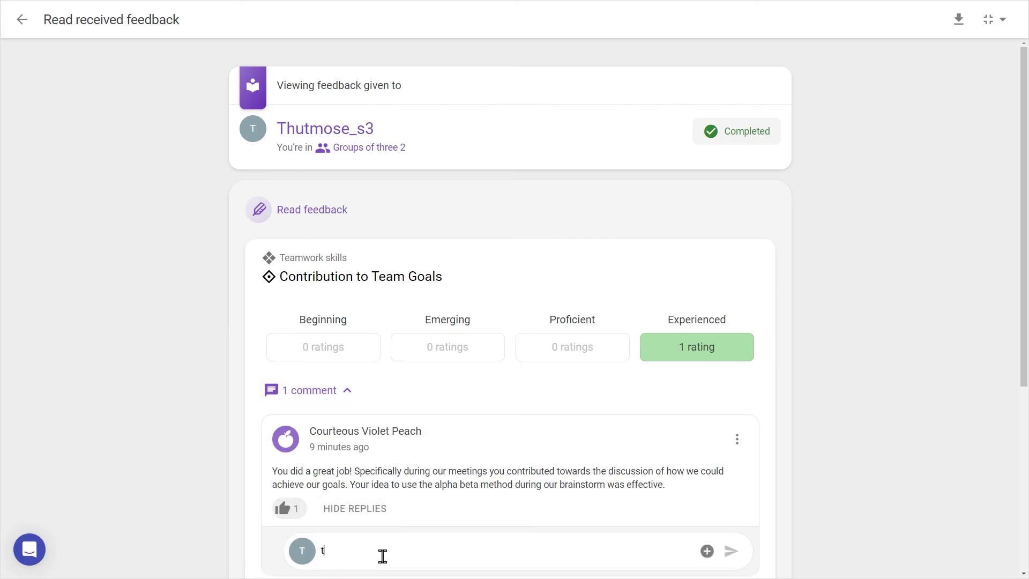
text(hanks!)
key(Return)
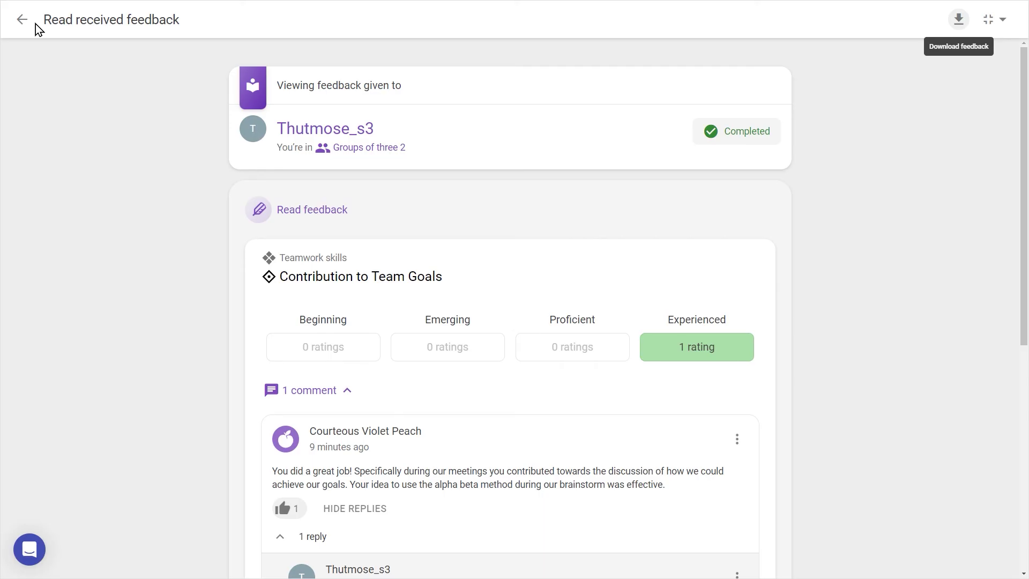
click(22, 19)
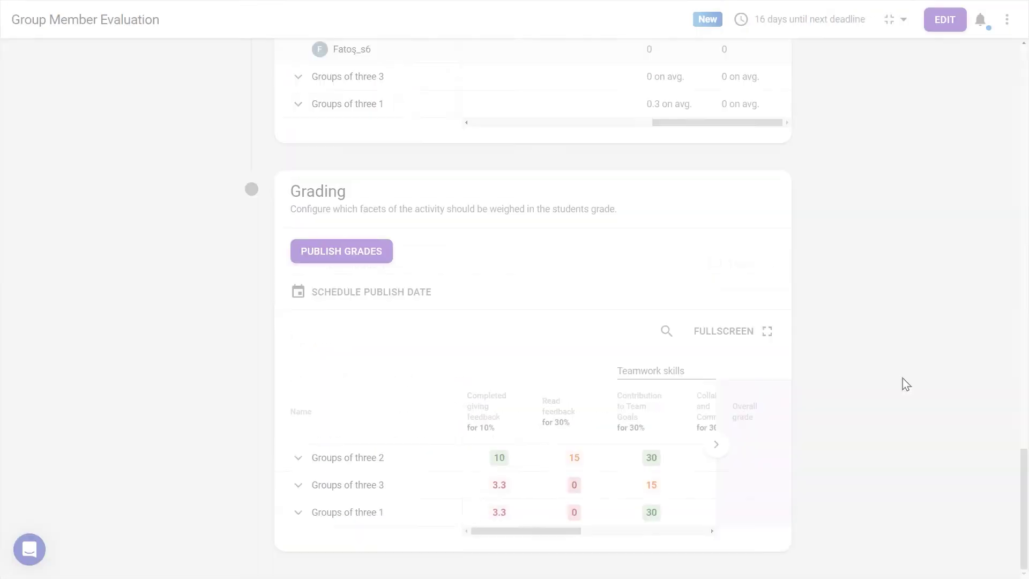
- Publish grades to Canvas and add a 5-point adjustment for one Groups of three 2 student
click(378, 256)
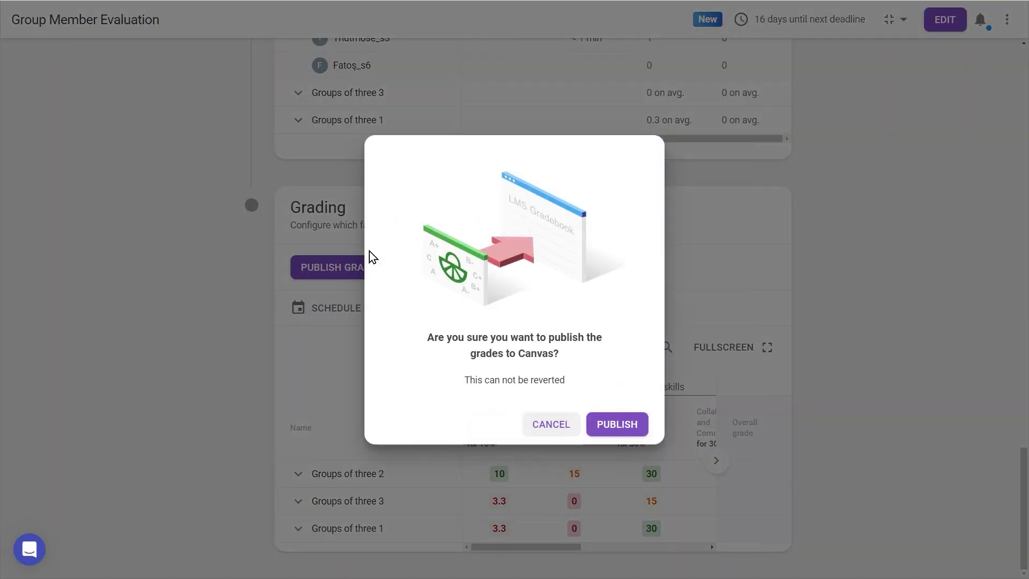
click(632, 429)
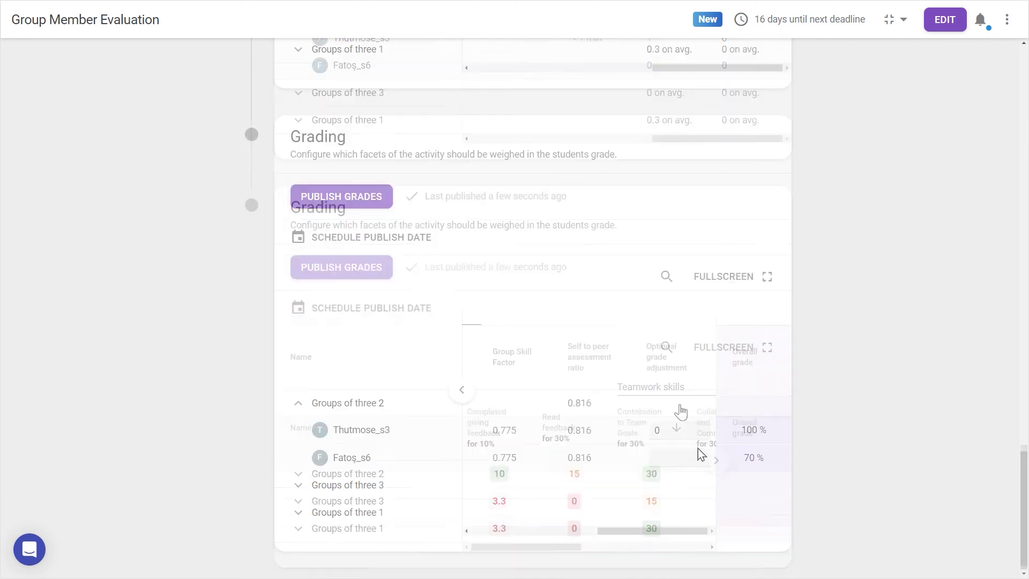
text(5)
click(683, 476)
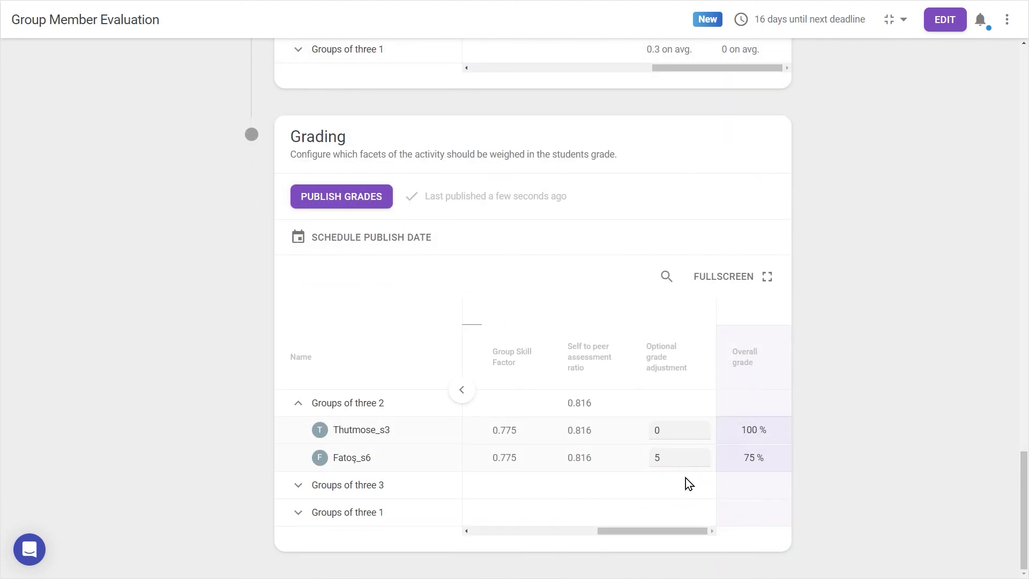